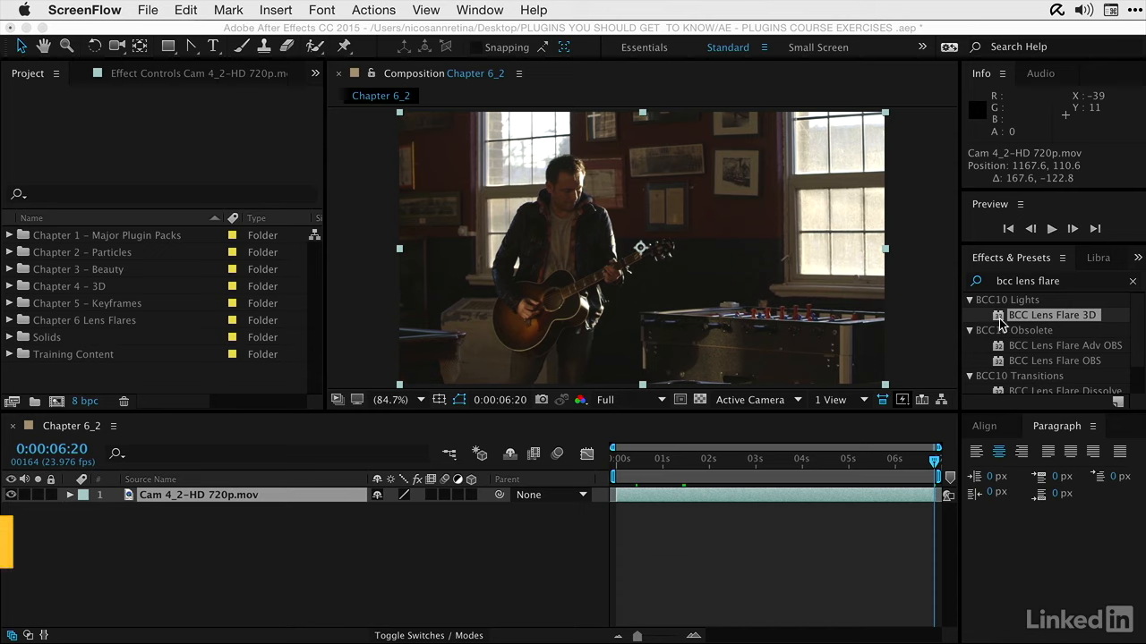
Step: Apply the BCC Lens Flare 3D effect to the Cam 4_2-HD 720p.mov layer
click(840, 287)
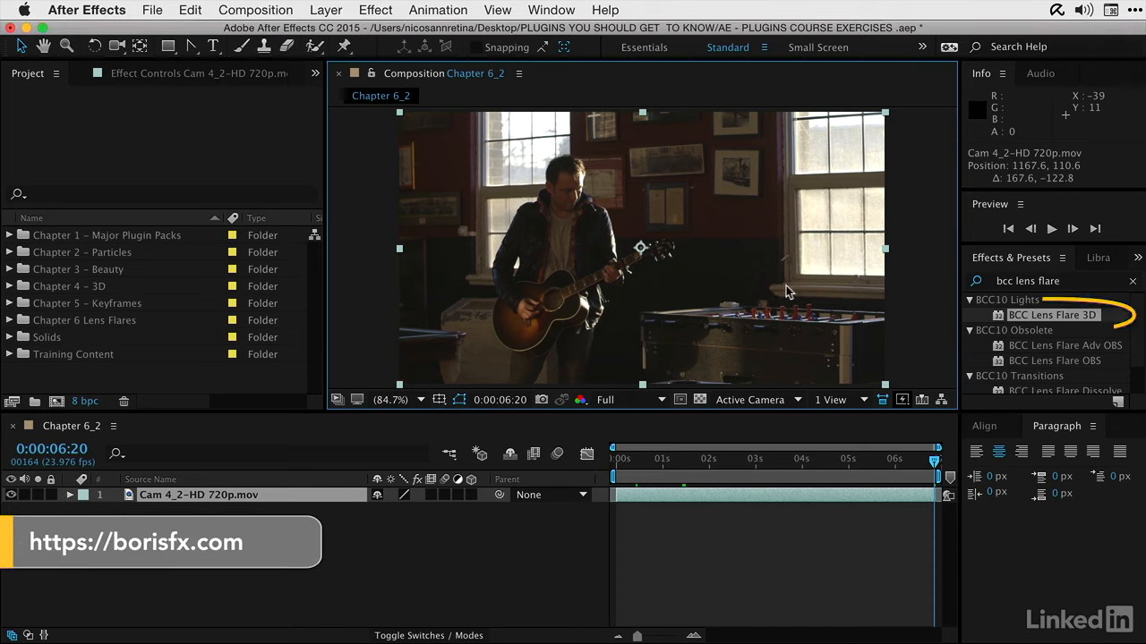
drag(996, 316, 737, 304)
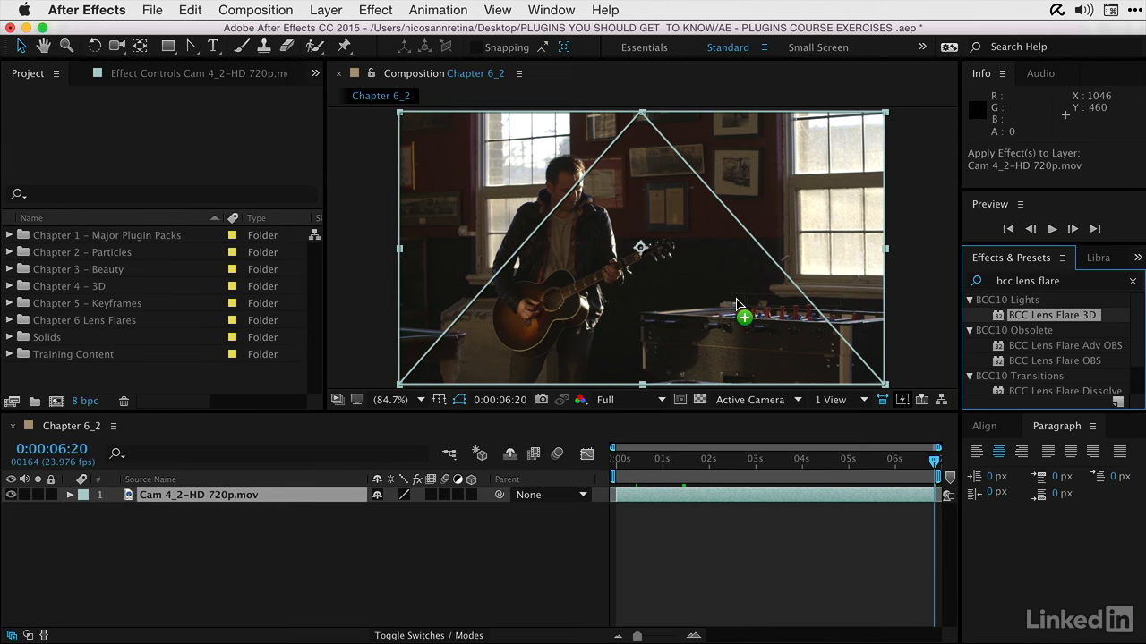
drag(736, 298, 697, 295)
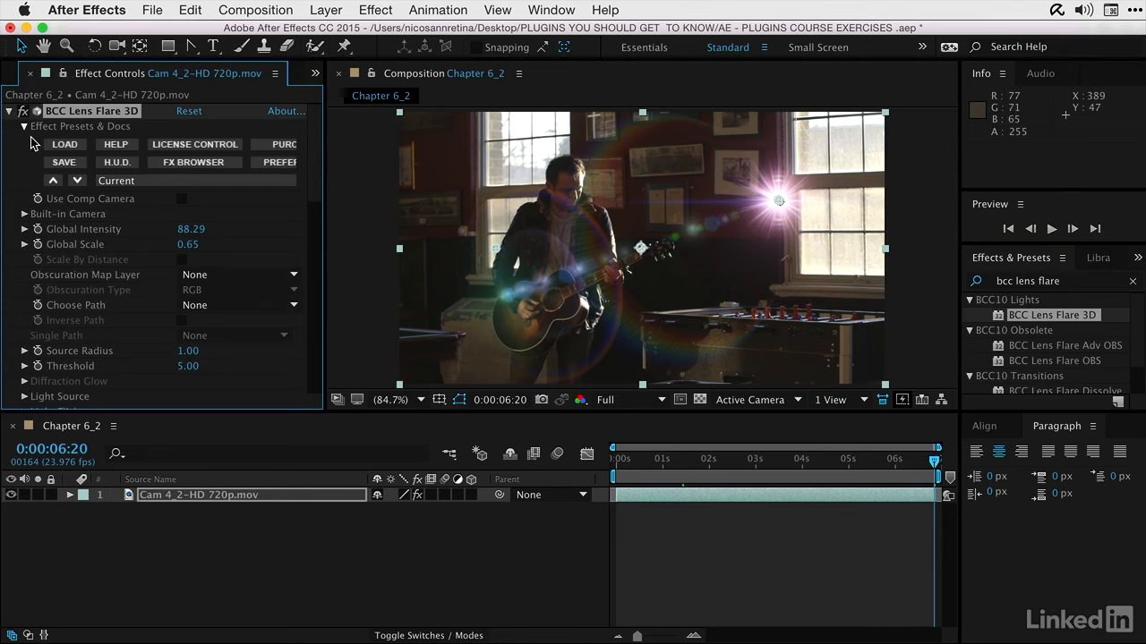
Step: Preview several flare presets in the FX Browser and apply BrightPopDD.bsp to the lens flare
click(195, 162)
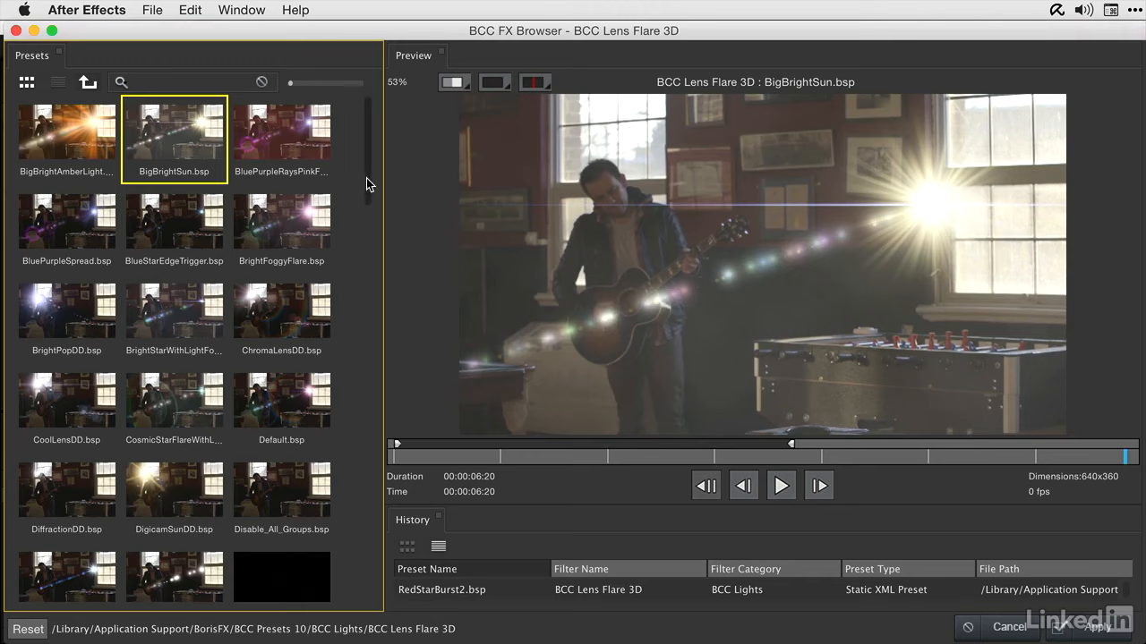
drag(366, 180, 345, 160)
click(46, 142)
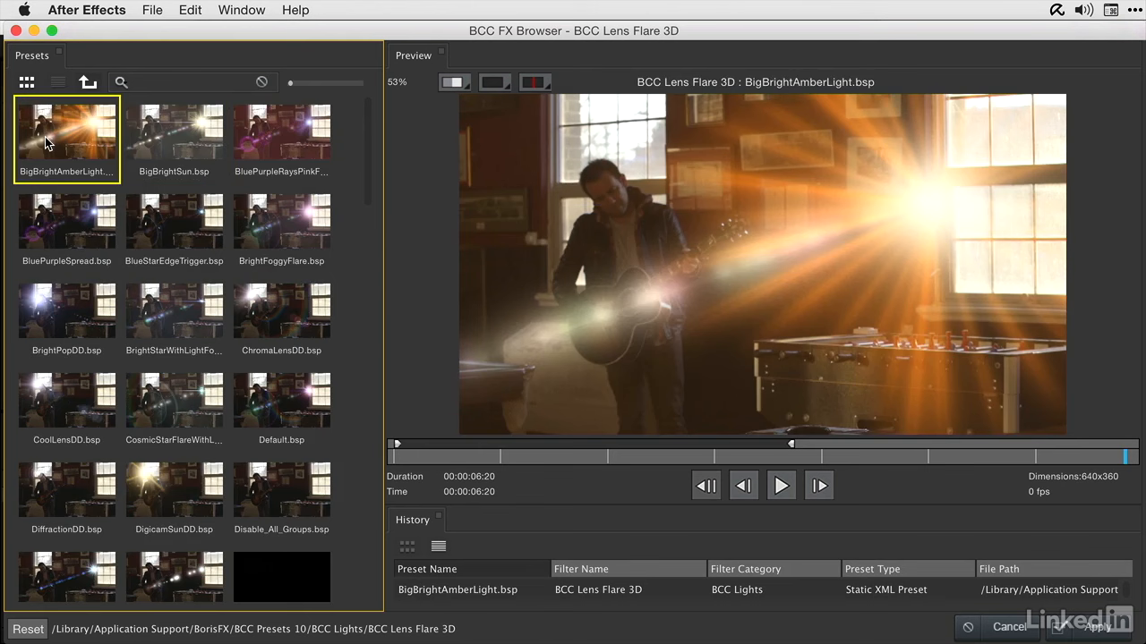
key(Right)
key(Right)
key(Right)
key(Right)
key(Right)
key(Right)
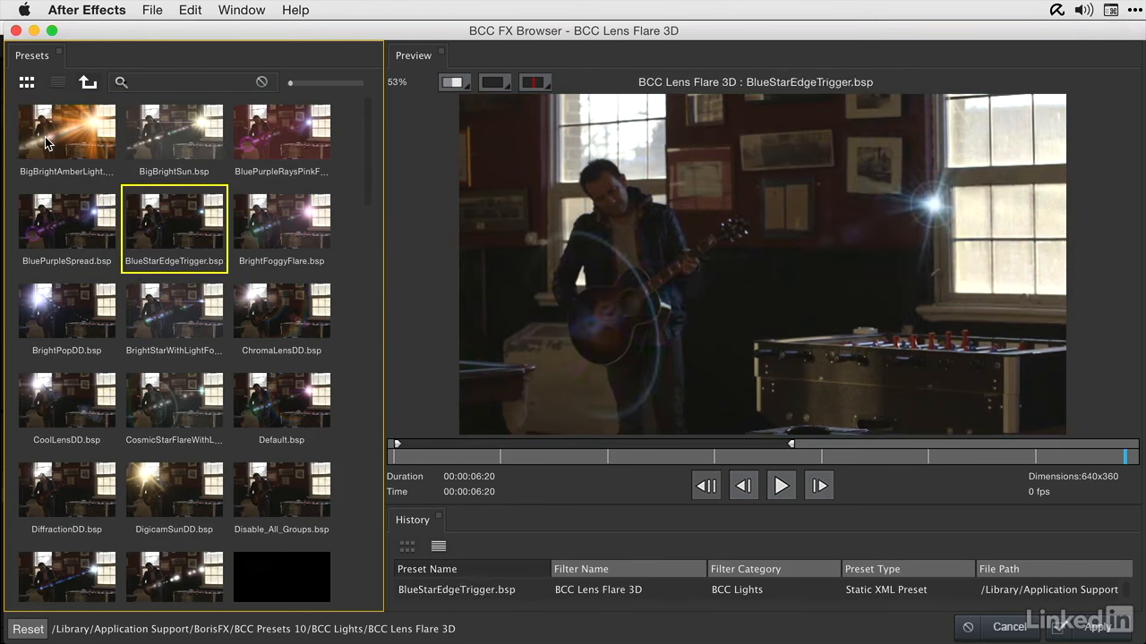
key(Right)
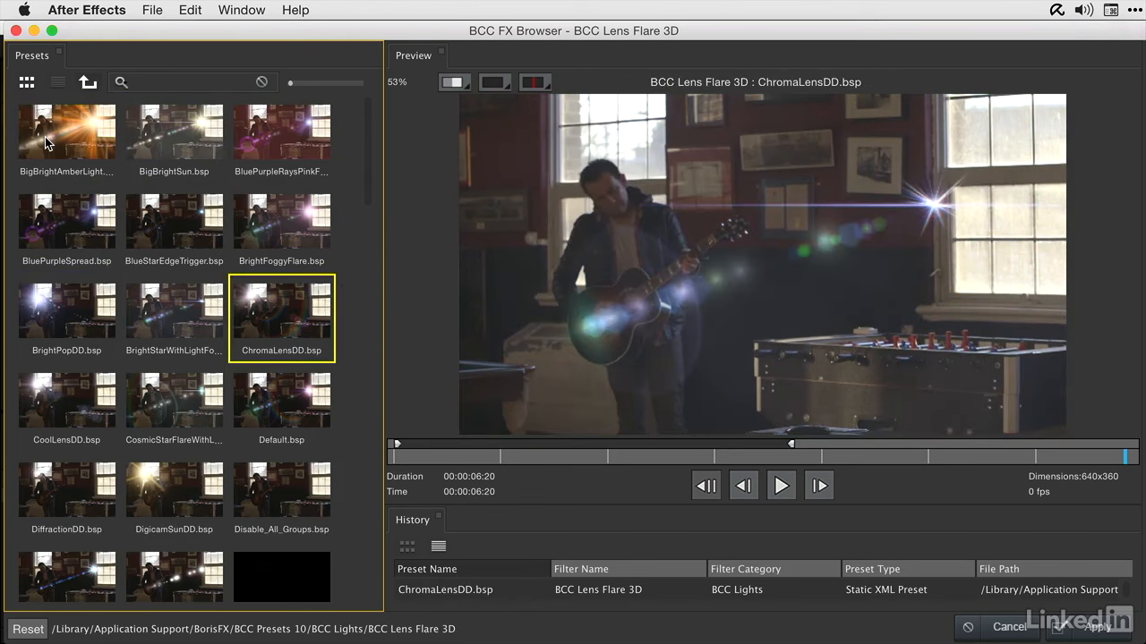
key(Left)
key(Left)
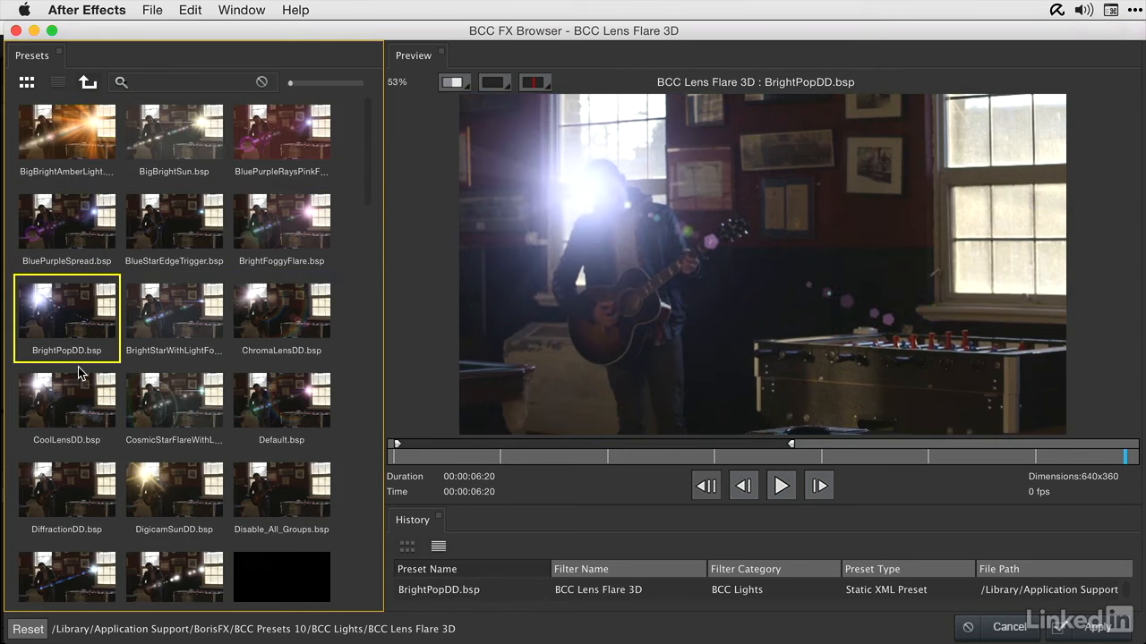
click(1074, 631)
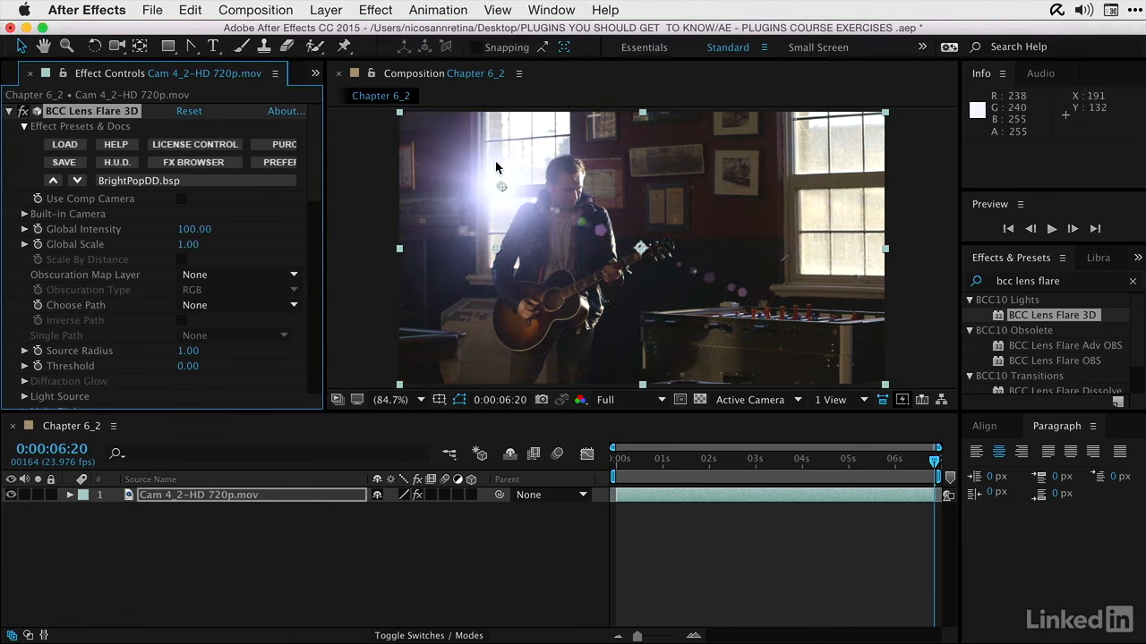
Step: Move the flare's light source onto the window above the foosball table and set Global Intensity to 105.00
drag(502, 182, 842, 202)
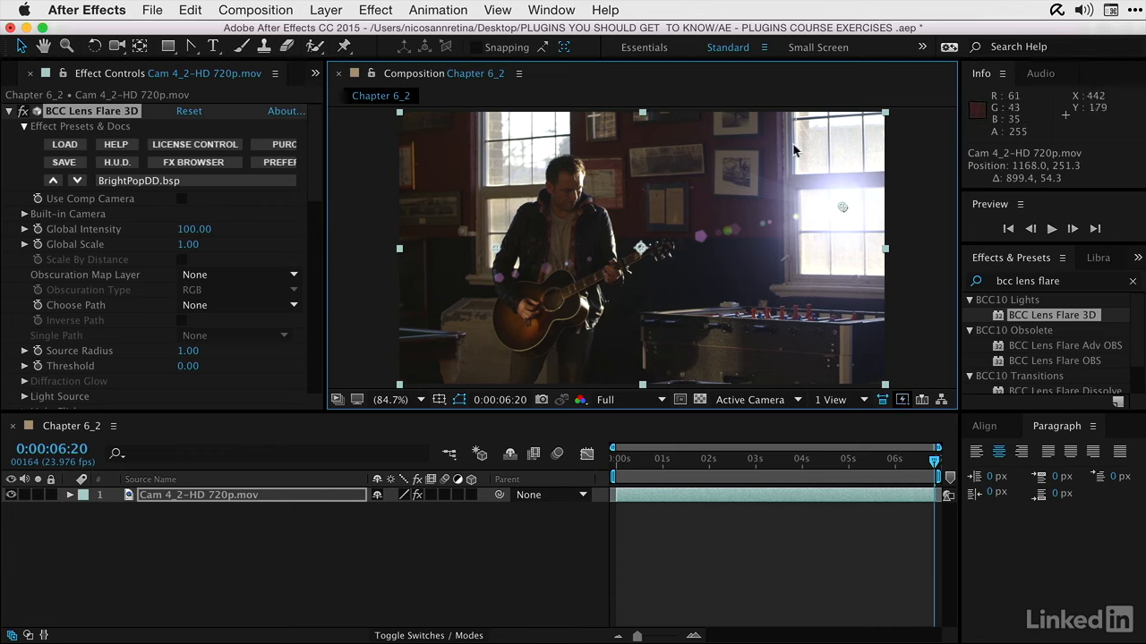
mouse_move(842, 204)
mouse_down()
mouse_move(890, 192)
mouse_move(834, 223)
mouse_up()
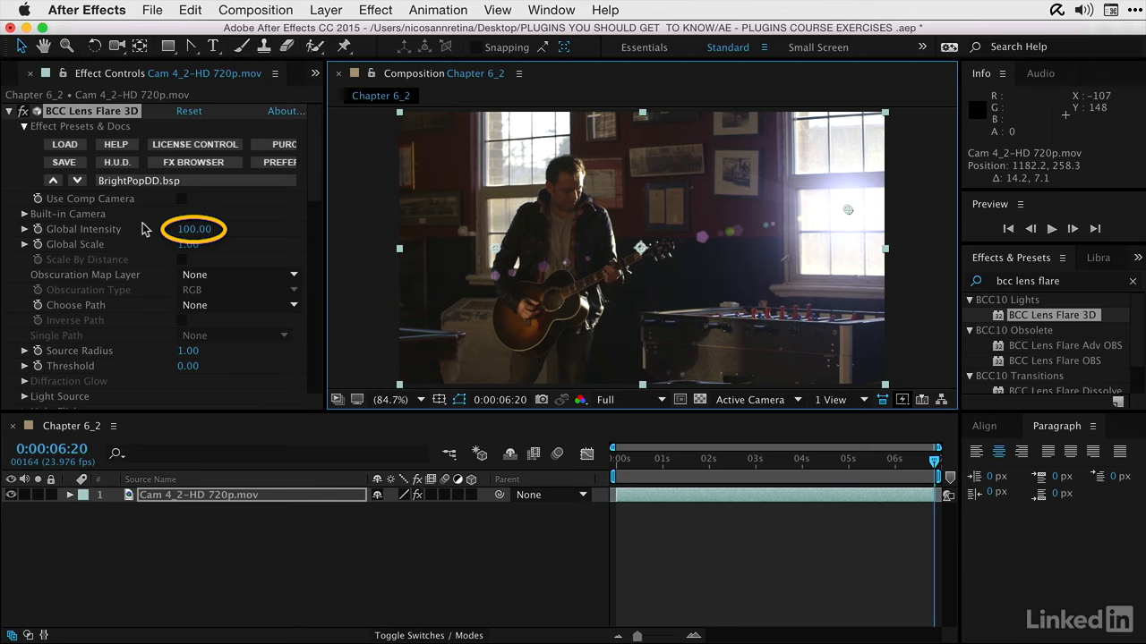
mouse_move(186, 231)
mouse_down()
mouse_move(209, 230)
mouse_move(179, 238)
mouse_up()
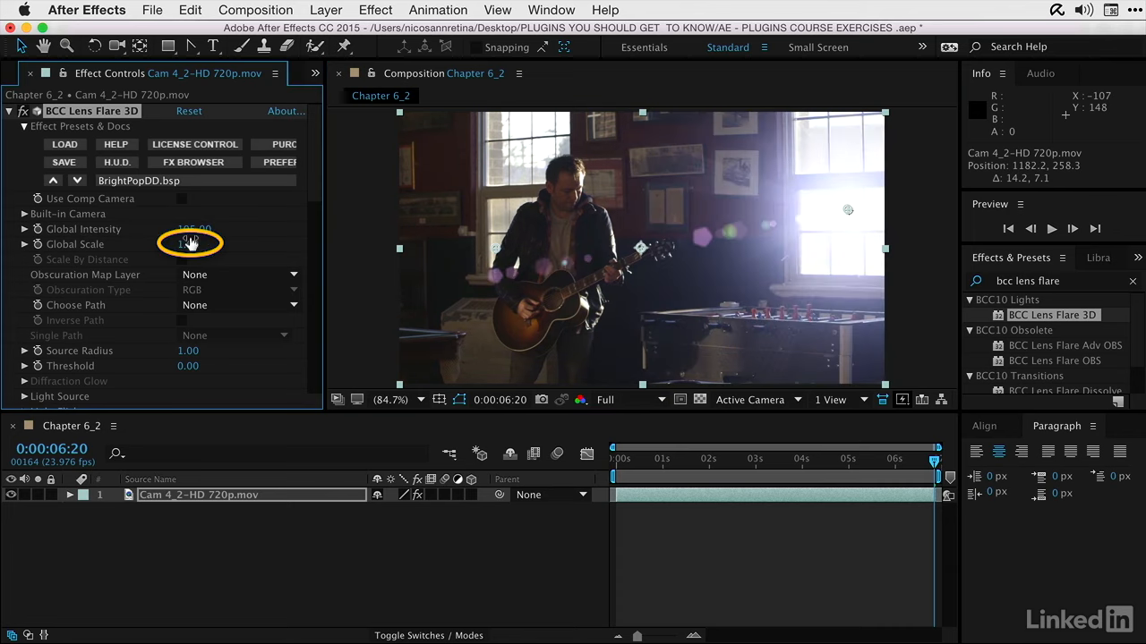
key(super+z)
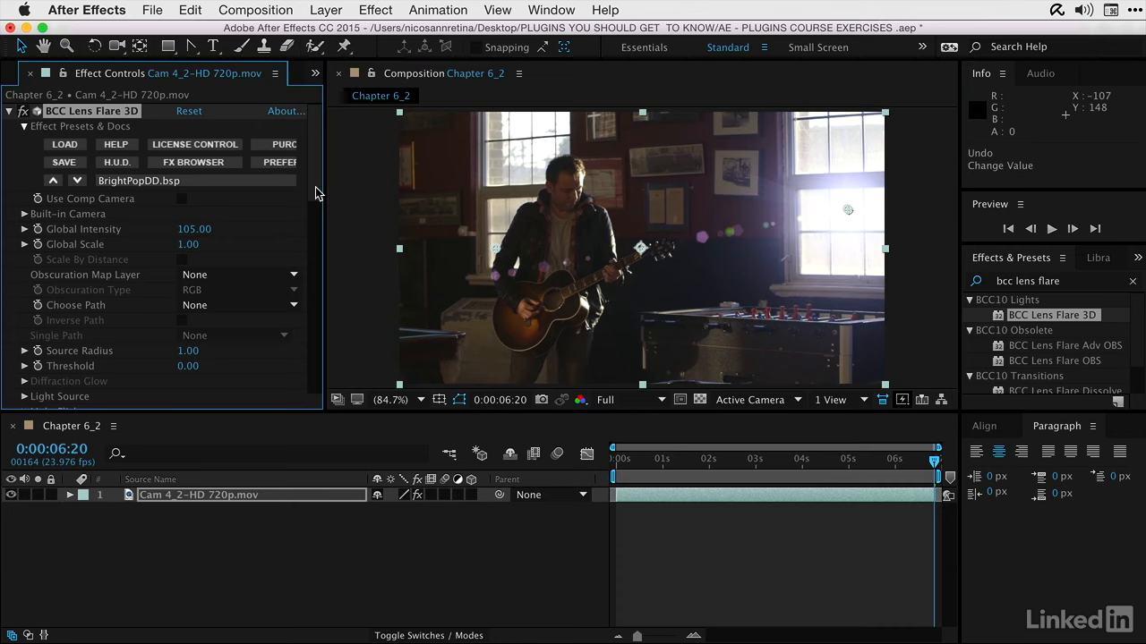
Step: Toggle the lens flare's Discs off and back on, and enable Glows
drag(315, 187, 307, 282)
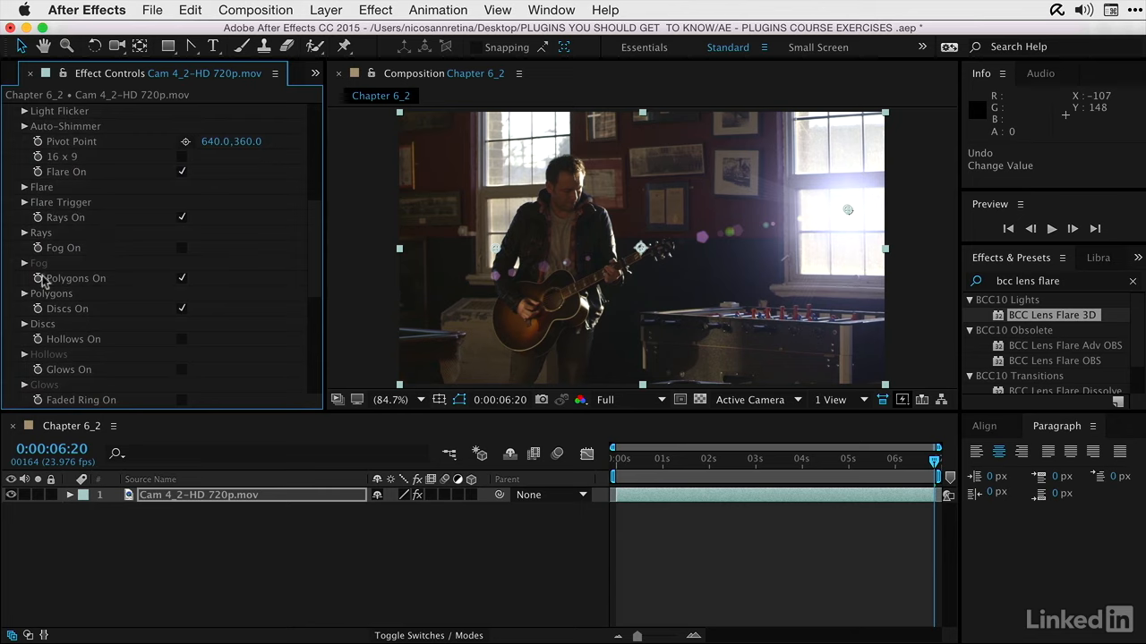
drag(311, 278, 313, 299)
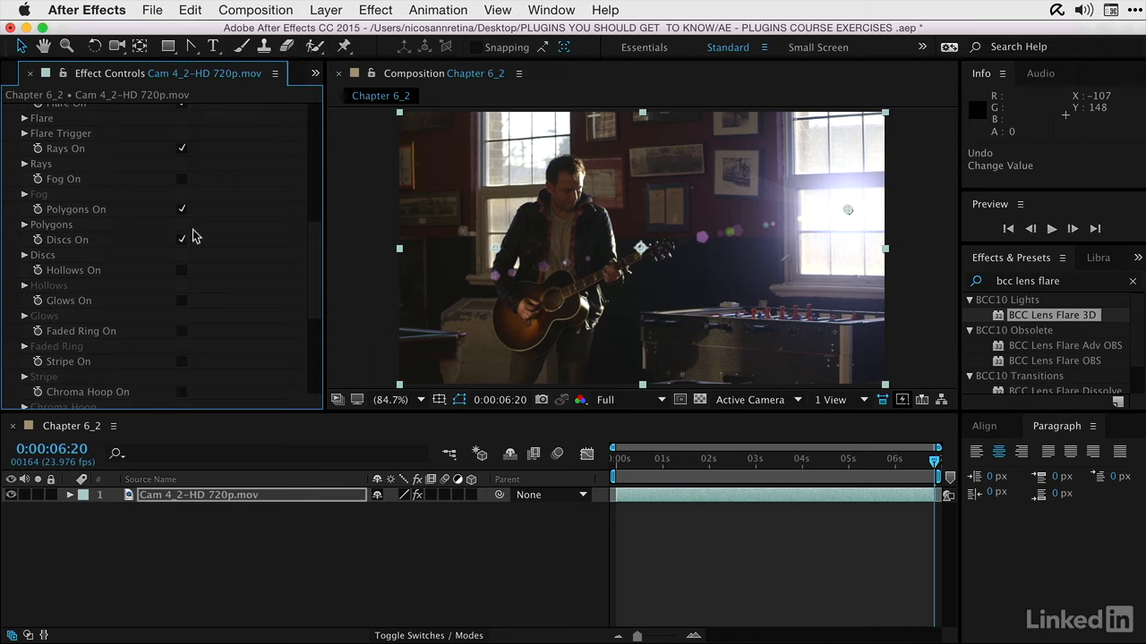
click(181, 239)
click(182, 240)
click(181, 303)
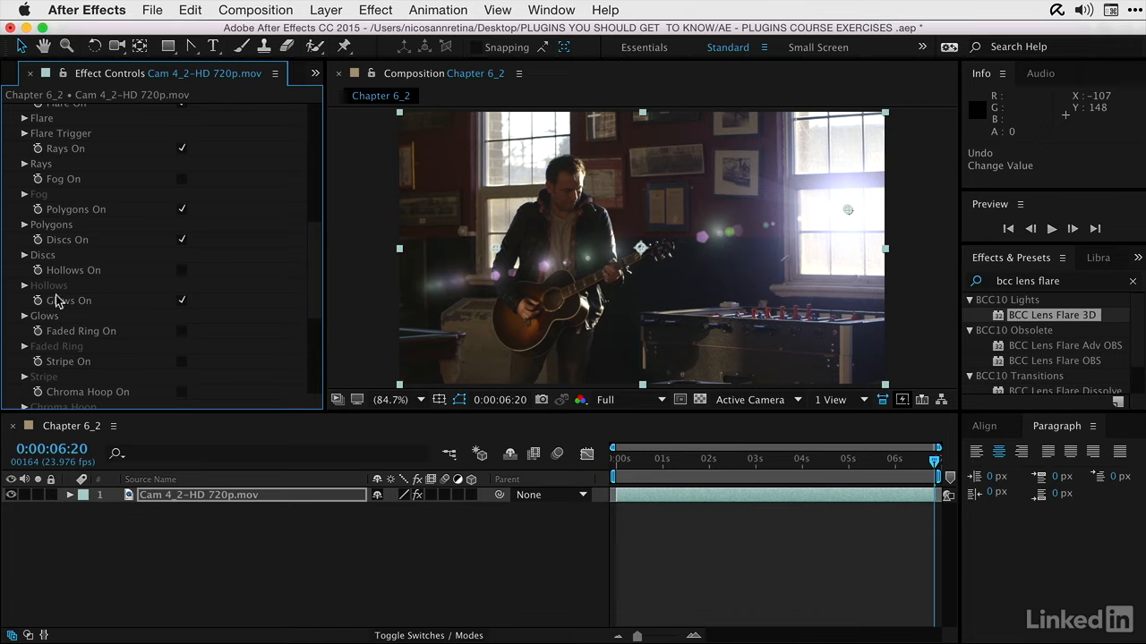
Step: Examine the lens flare's Glows settings and the optional elements listed below them
click(24, 317)
scroll(22, 324, down, 3)
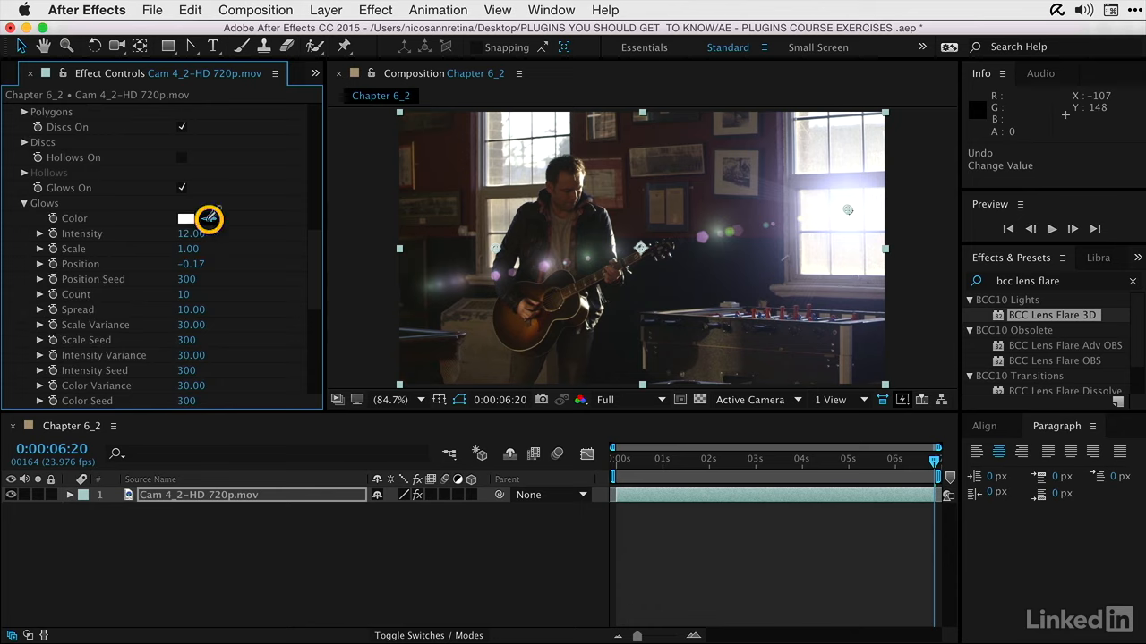
click(845, 153)
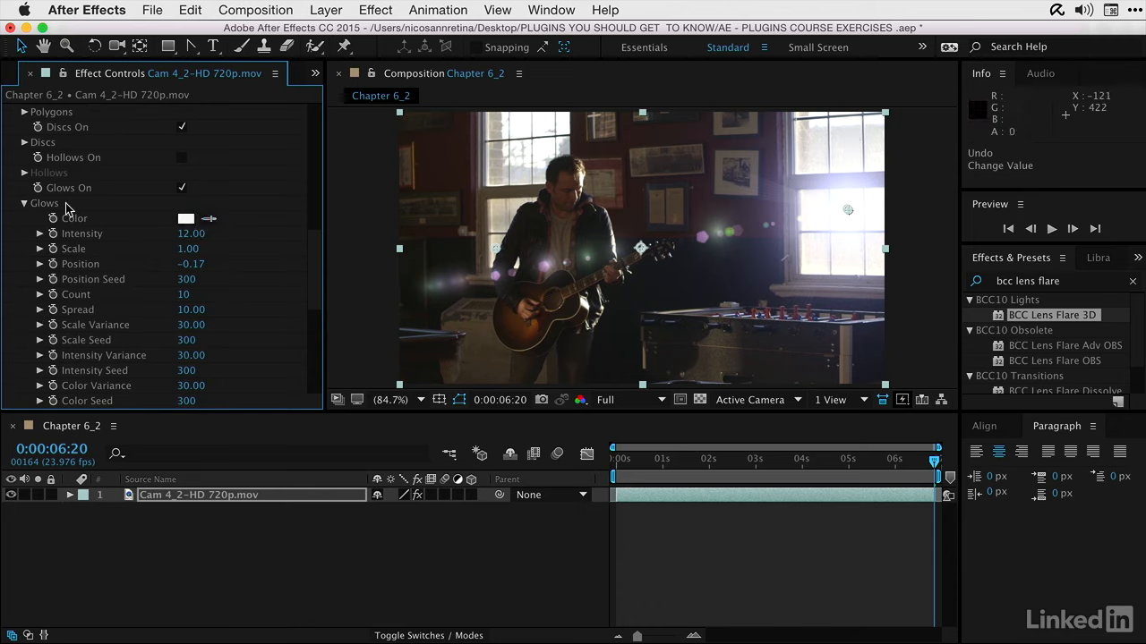
scroll(69, 302, down, 5)
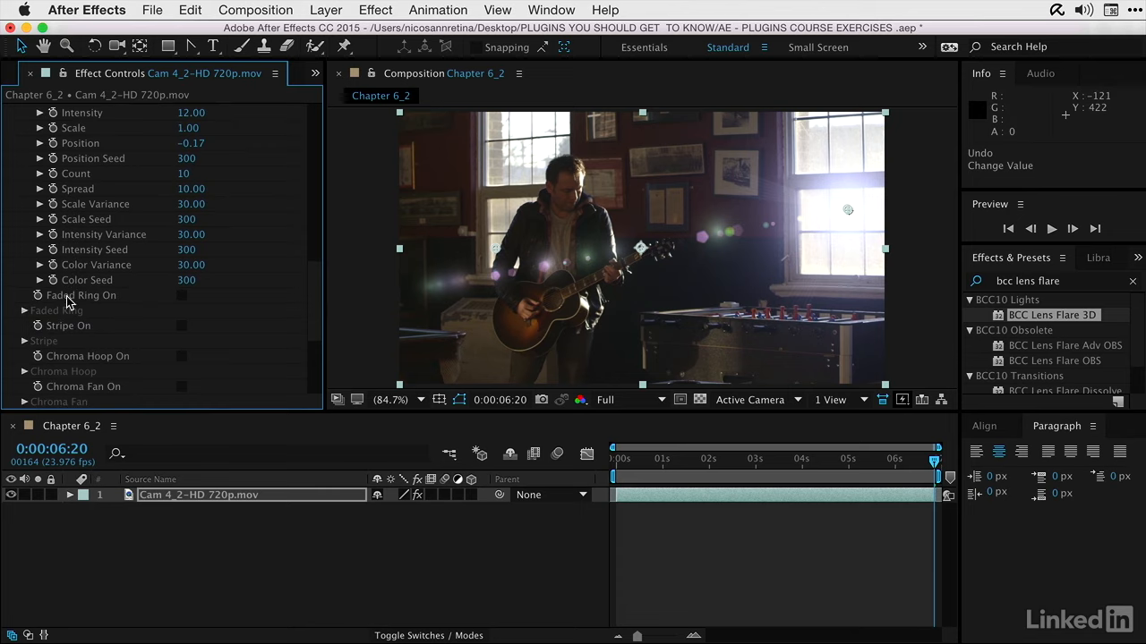
scroll(130, 288, up, 3)
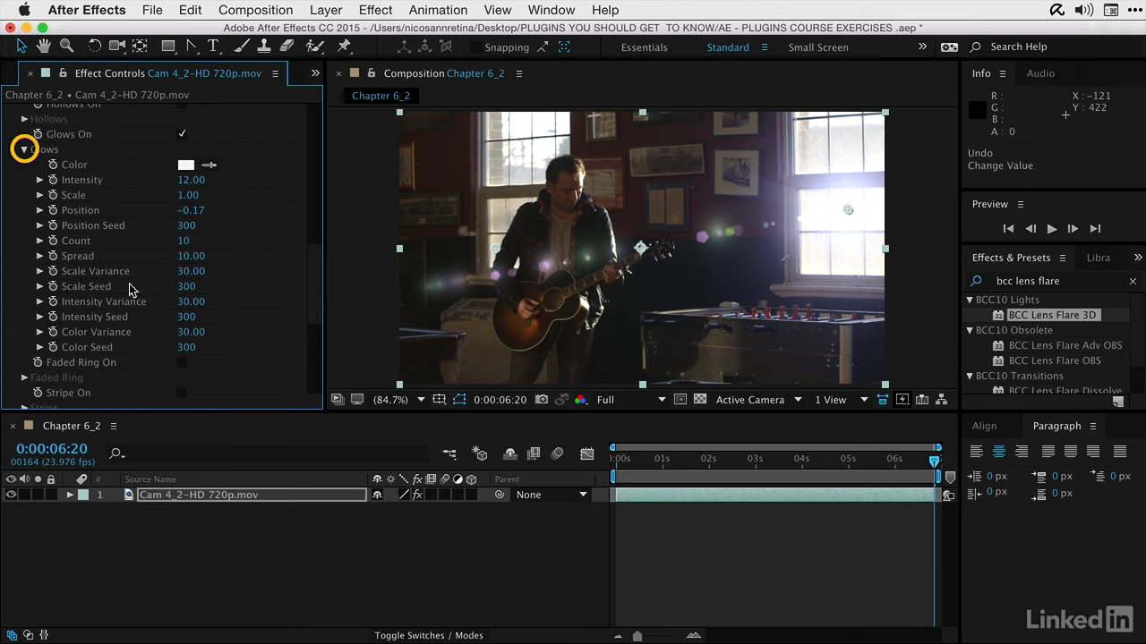
click(22, 150)
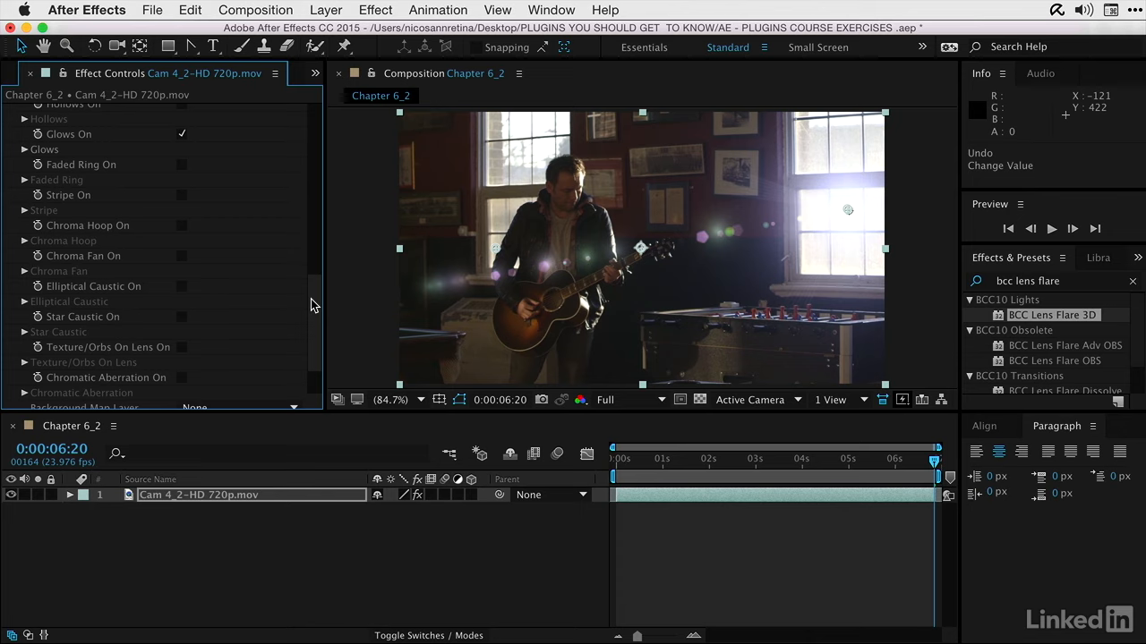
scroll(310, 309, down, 3)
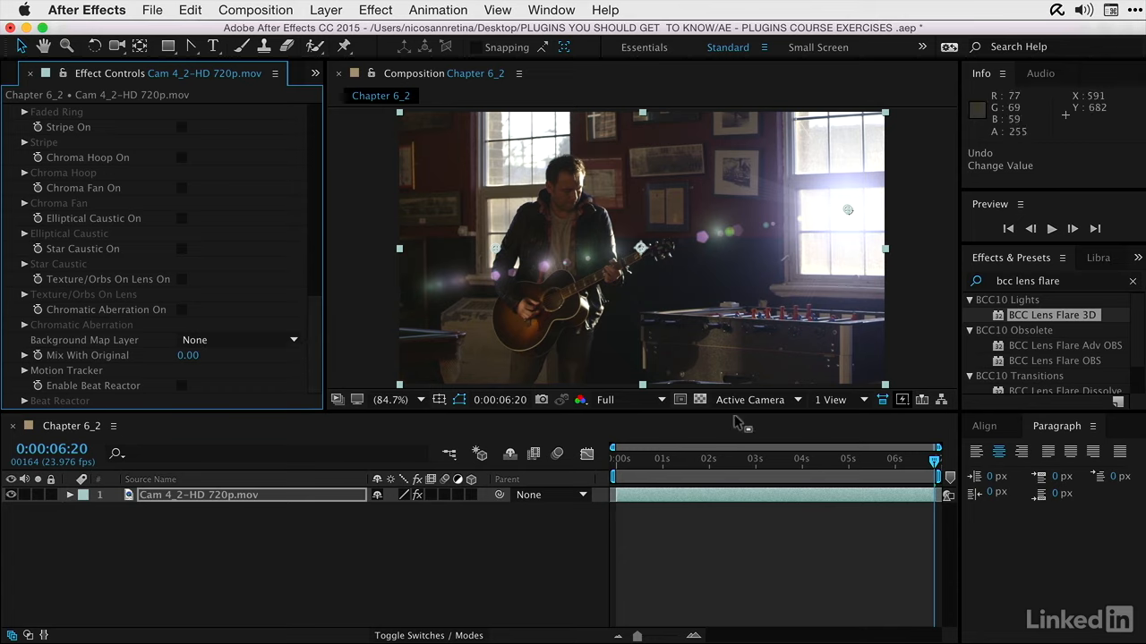
Step: Scrub back through the composition to check the flare and return to the first frame
click(935, 462)
drag(935, 461, 777, 464)
key(Home)
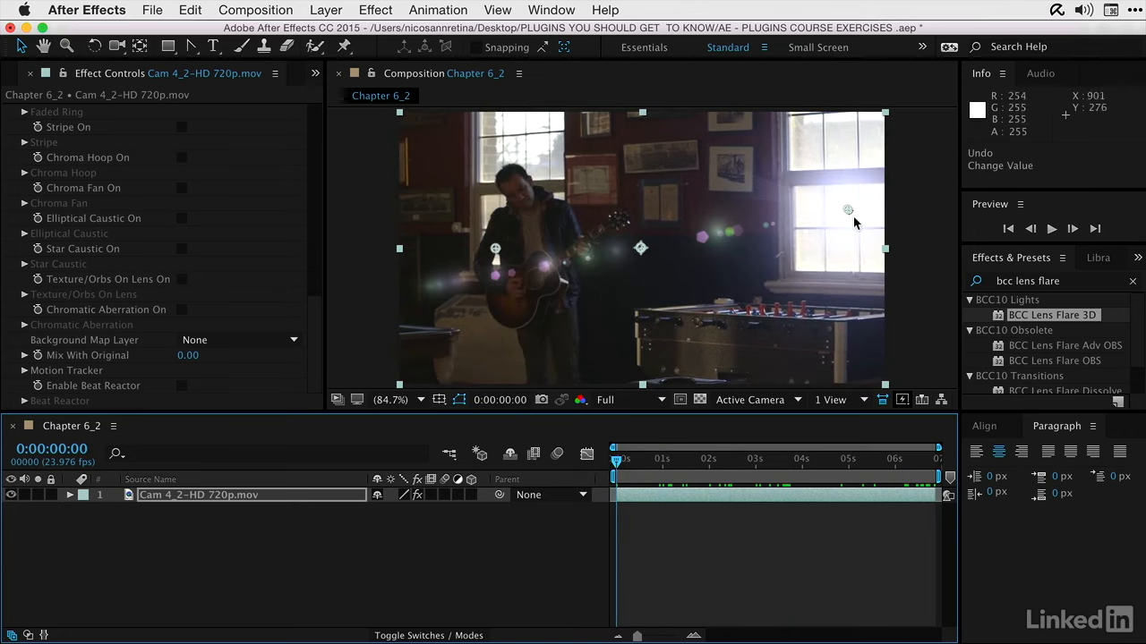
Step: Collapse the BCC Lens Flare 3D settings and disable the effect on the layer
drag(311, 293, 314, 112)
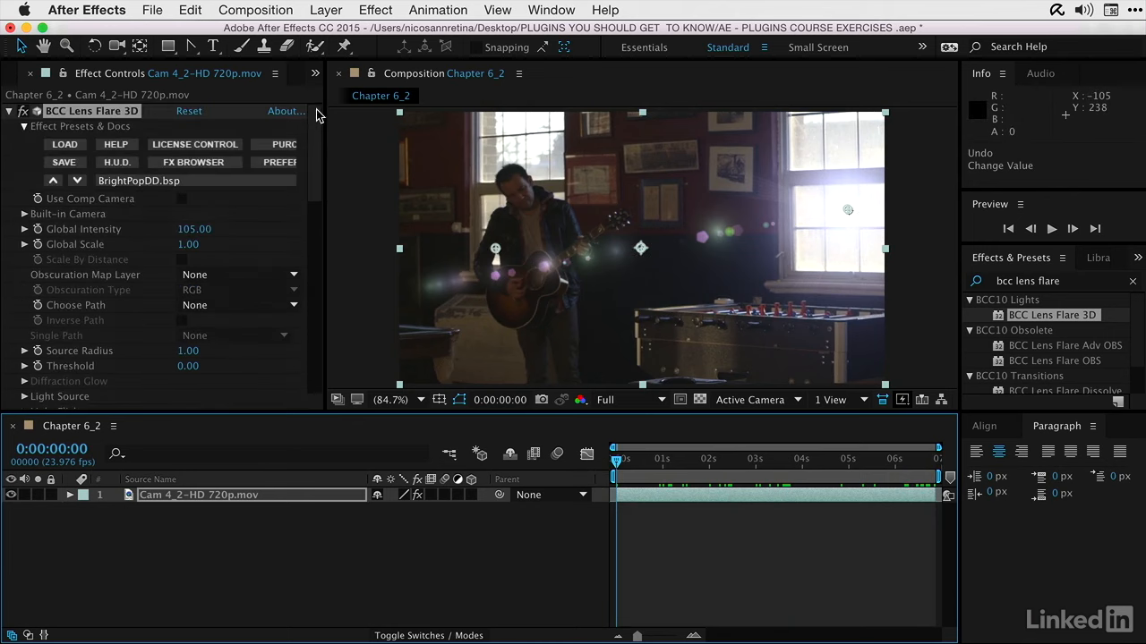
click(9, 111)
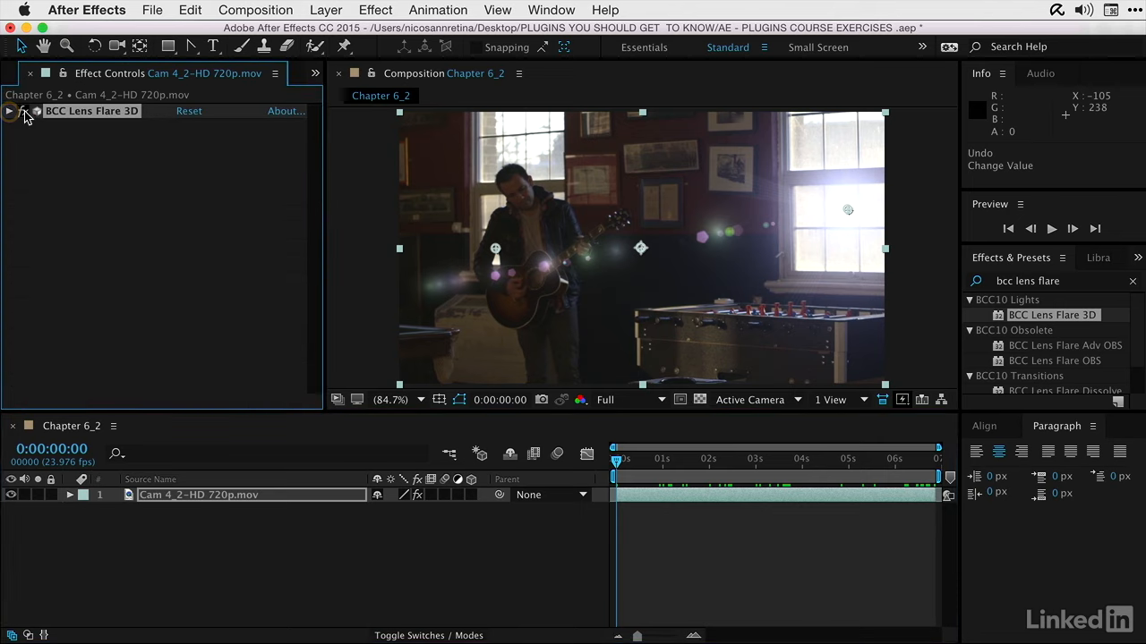
click(24, 111)
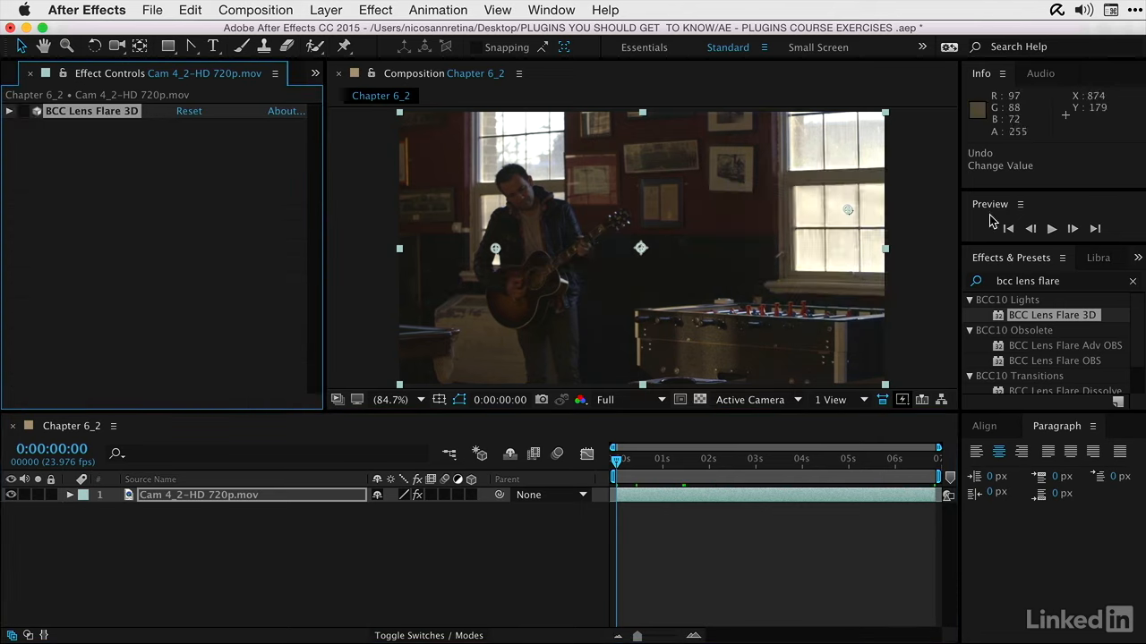
Step: Search the effects for "bcc pixel chooser" and apply BCC Pixel Chooser to the footage layer
click(1073, 281)
key(BackSpace)
key(BackSpace)
key(BackSpace)
key(BackSpace)
key(BackSpace)
key(BackSpace)
key(BackSpace)
key(BackSpace)
key(BackSpace)
key(BackSpace)
text(pixel chooser)
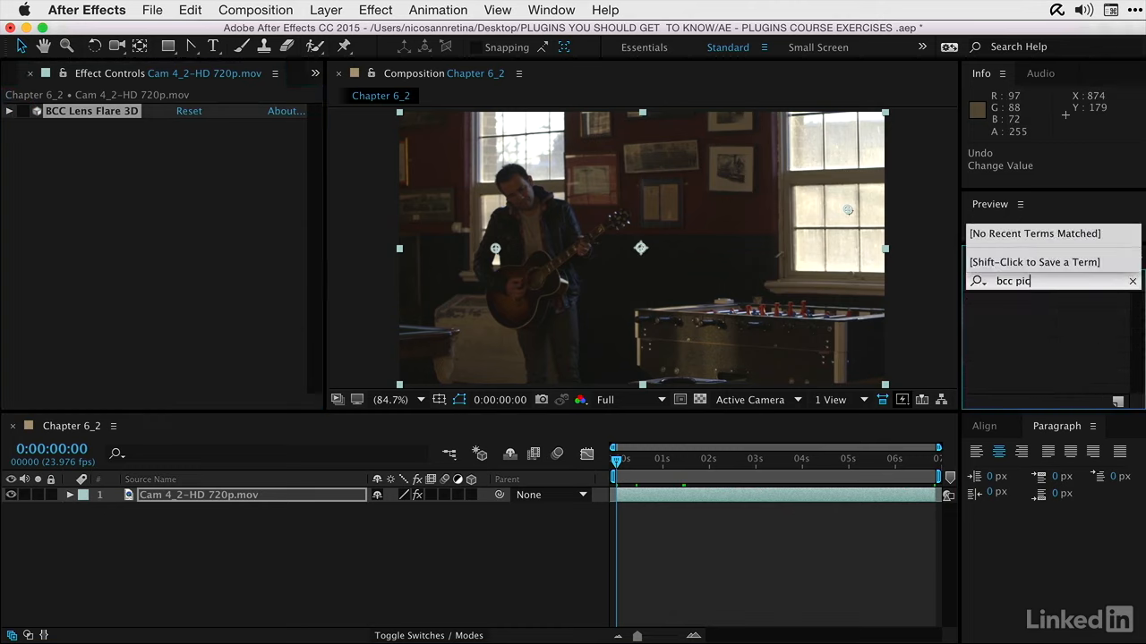
drag(1052, 315, 709, 274)
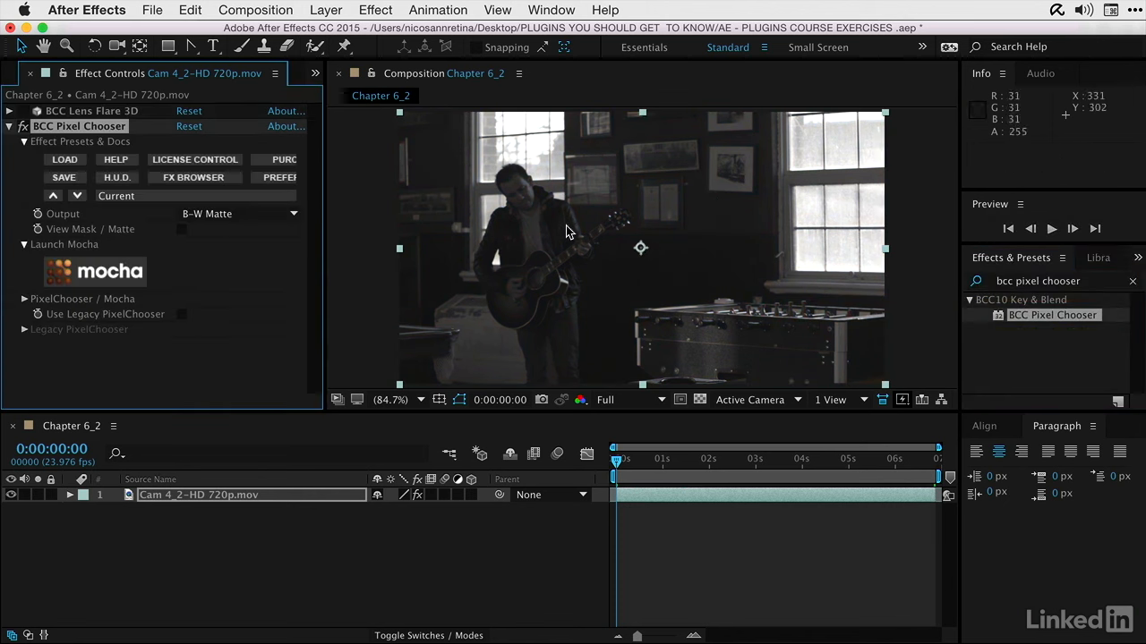
Step: Launch mocha from the BCC Pixel Chooser effect and review the clip's motion from its first frames
click(68, 270)
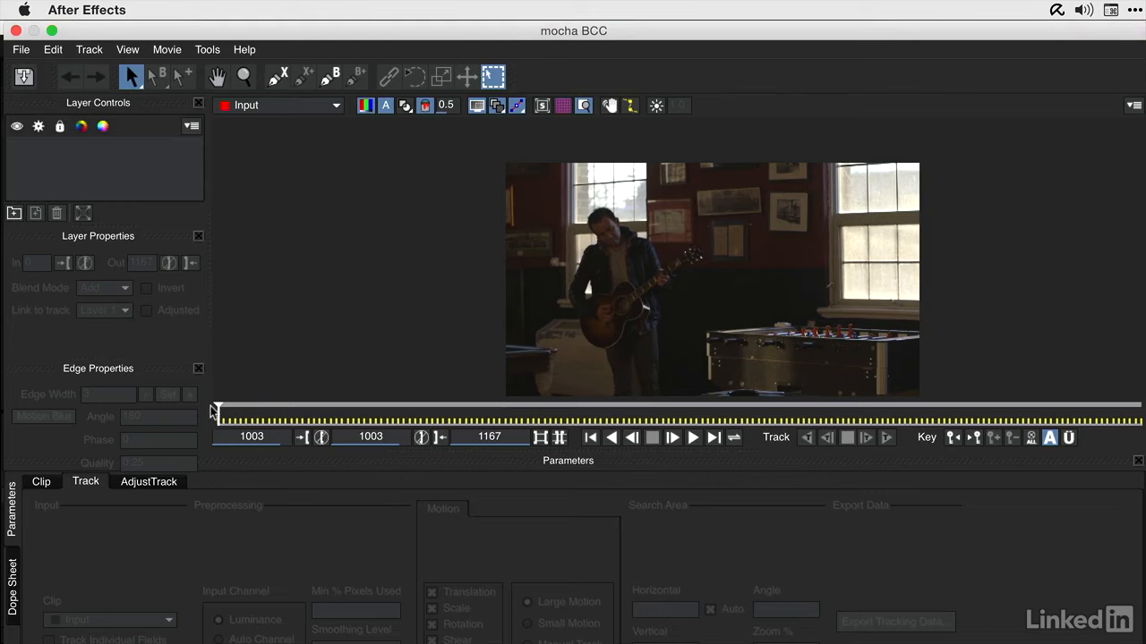
drag(216, 412, 294, 421)
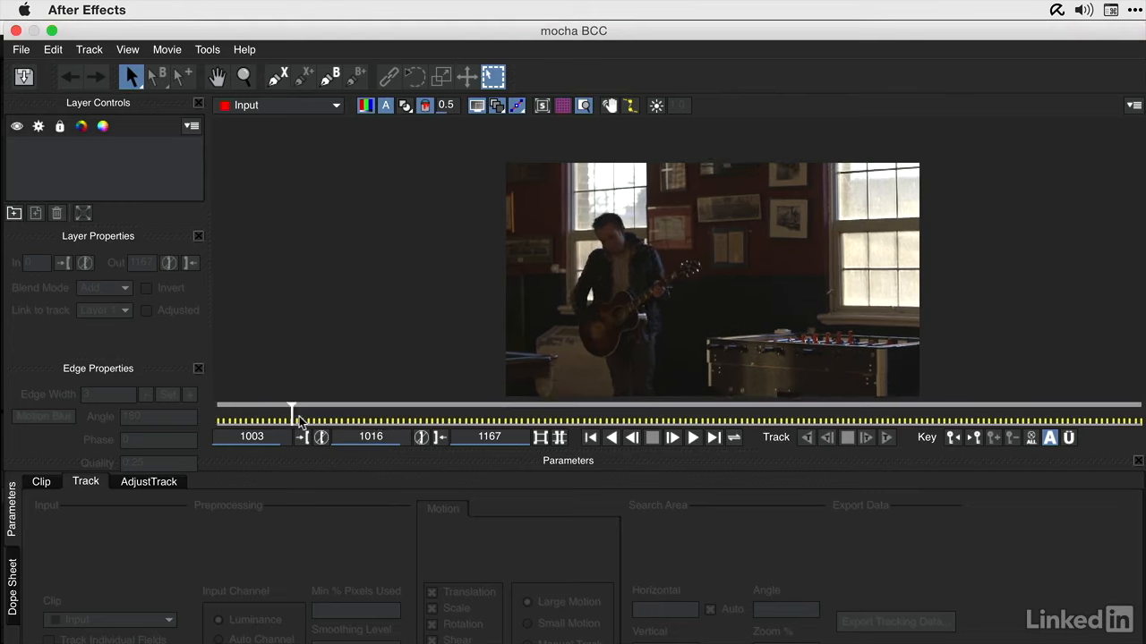
click(693, 436)
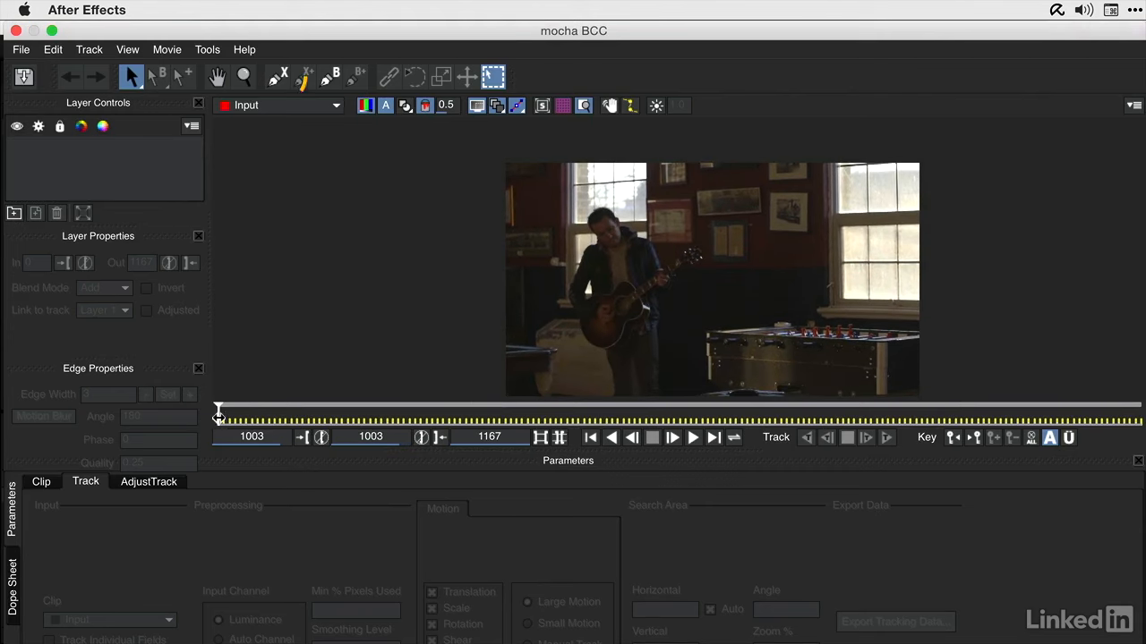
Step: Draw a four-point X-spline around the window above the foosball table and sharpen its corners
click(278, 74)
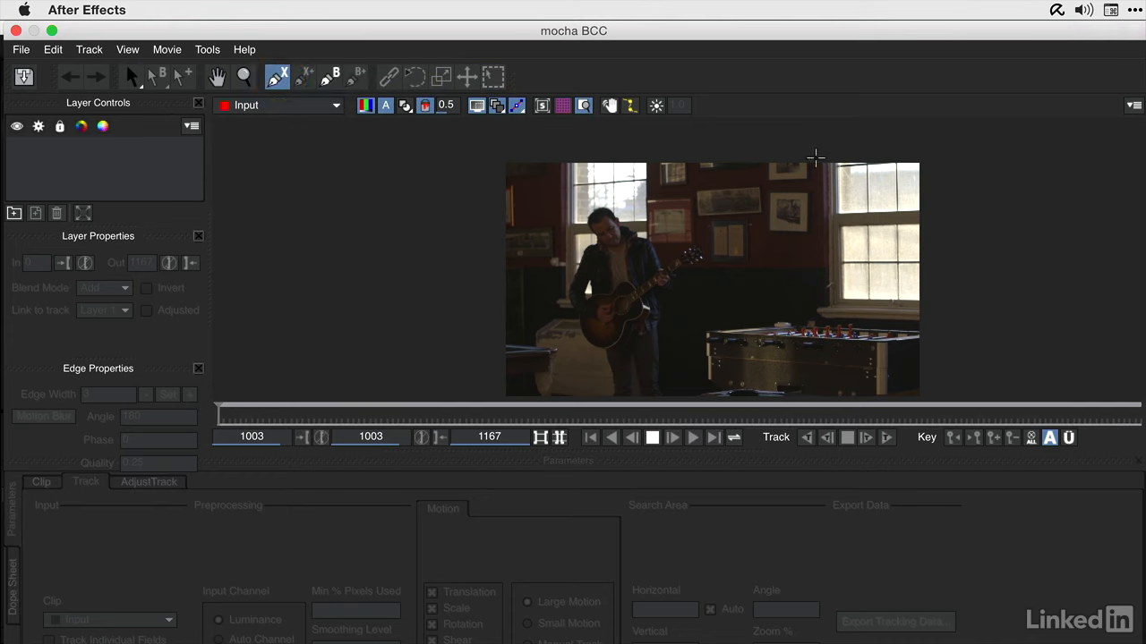
click(819, 159)
click(820, 318)
click(923, 318)
click(925, 159)
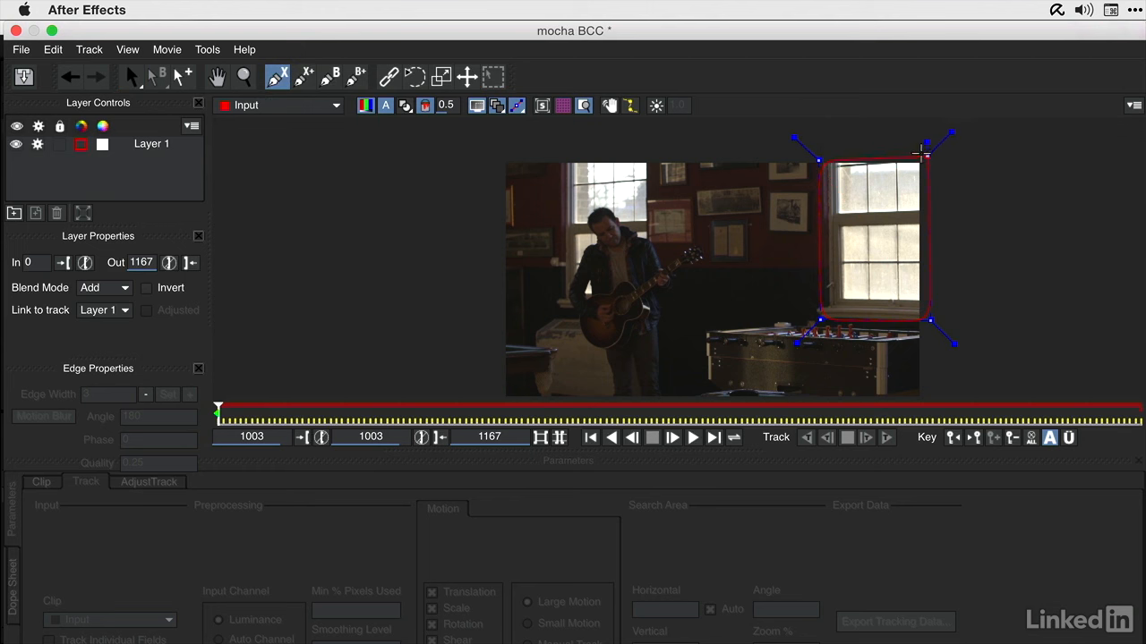
click(816, 158)
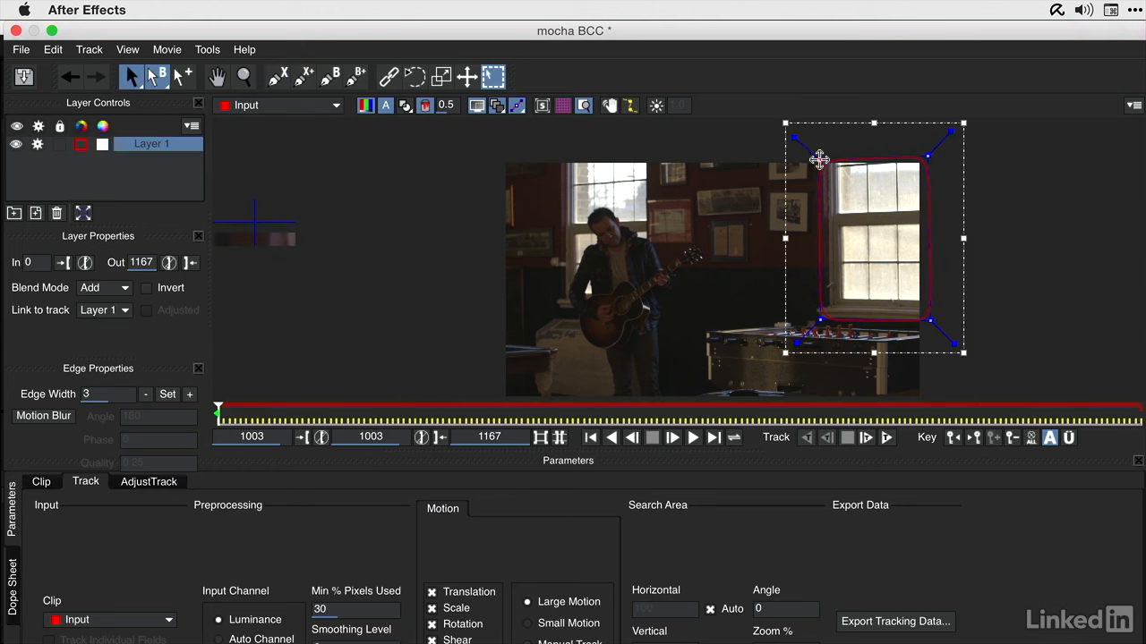
drag(948, 130, 966, 115)
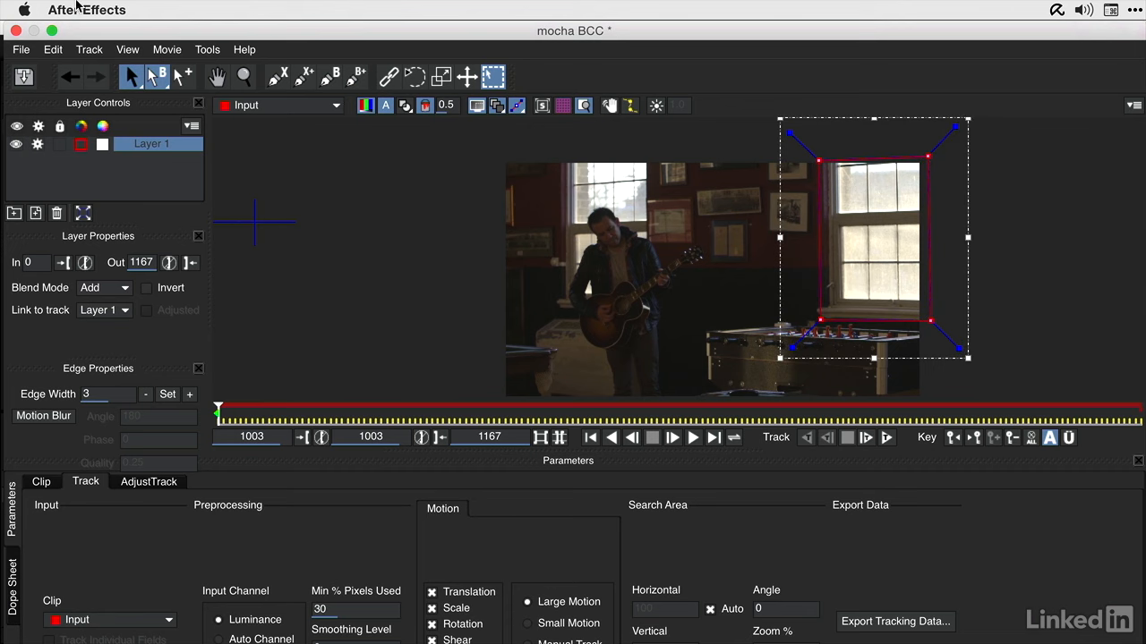
Step: Track the window layer forward through the clip using translation, scale, rotation and shear
click(52, 32)
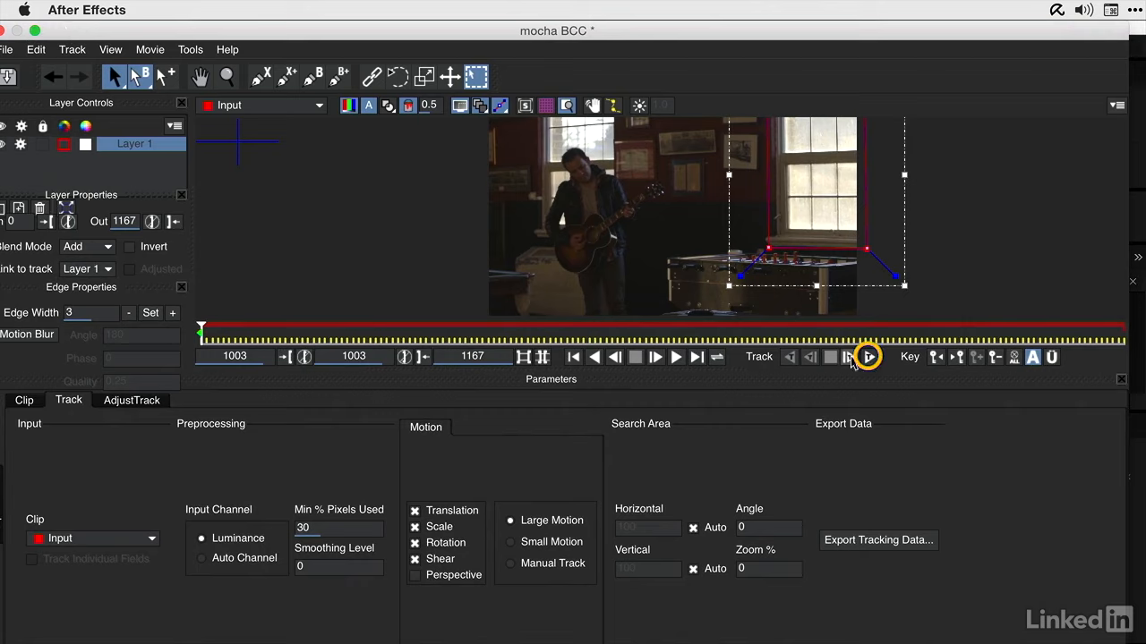
click(868, 357)
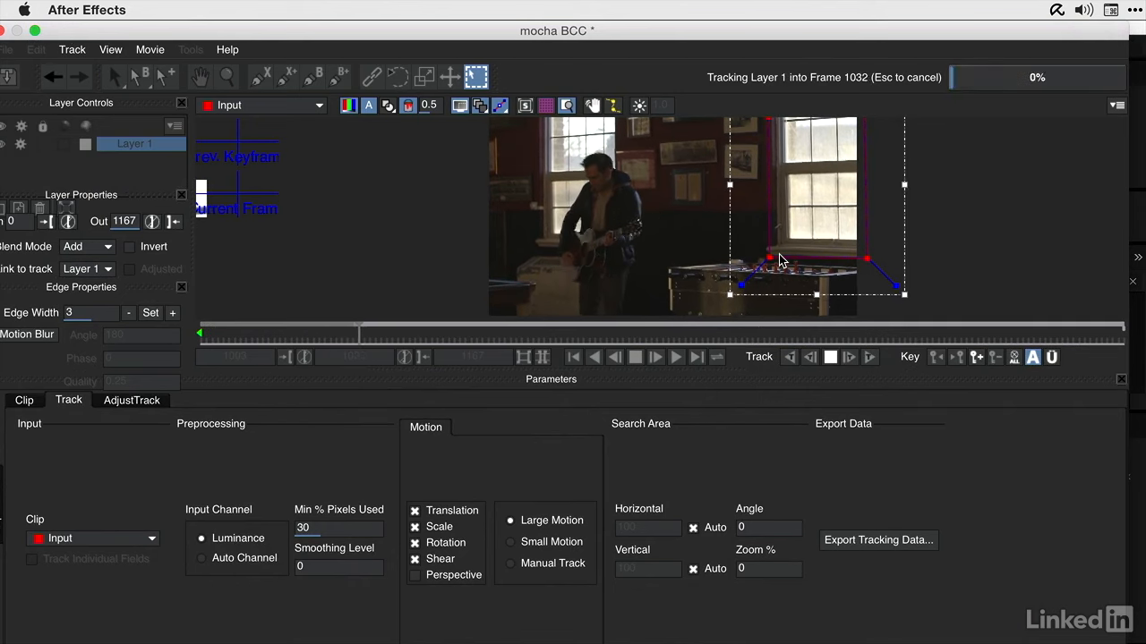
key(Escape)
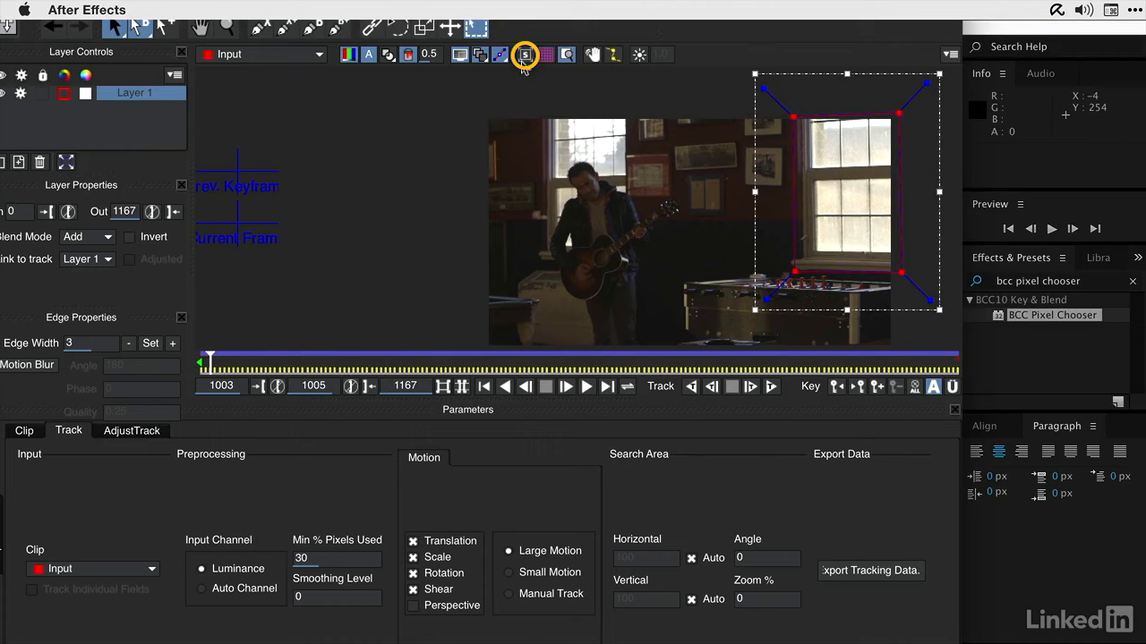
Step: Show the planar surface and fit its four corners to the glass panes of the tracked window
click(525, 57)
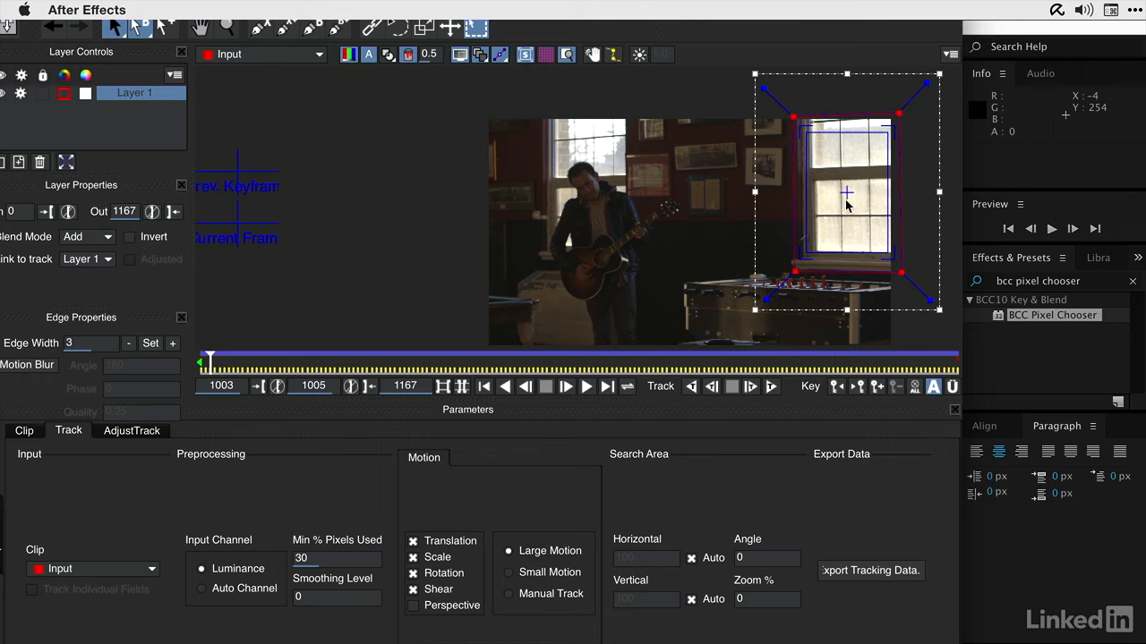
drag(805, 127, 810, 123)
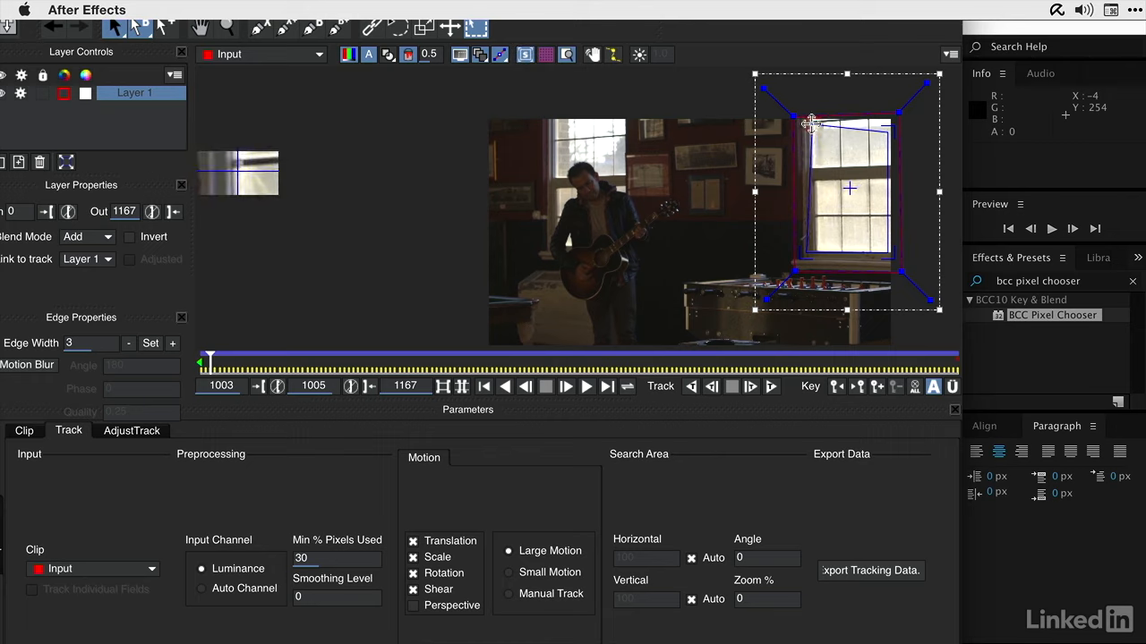
drag(888, 131, 887, 119)
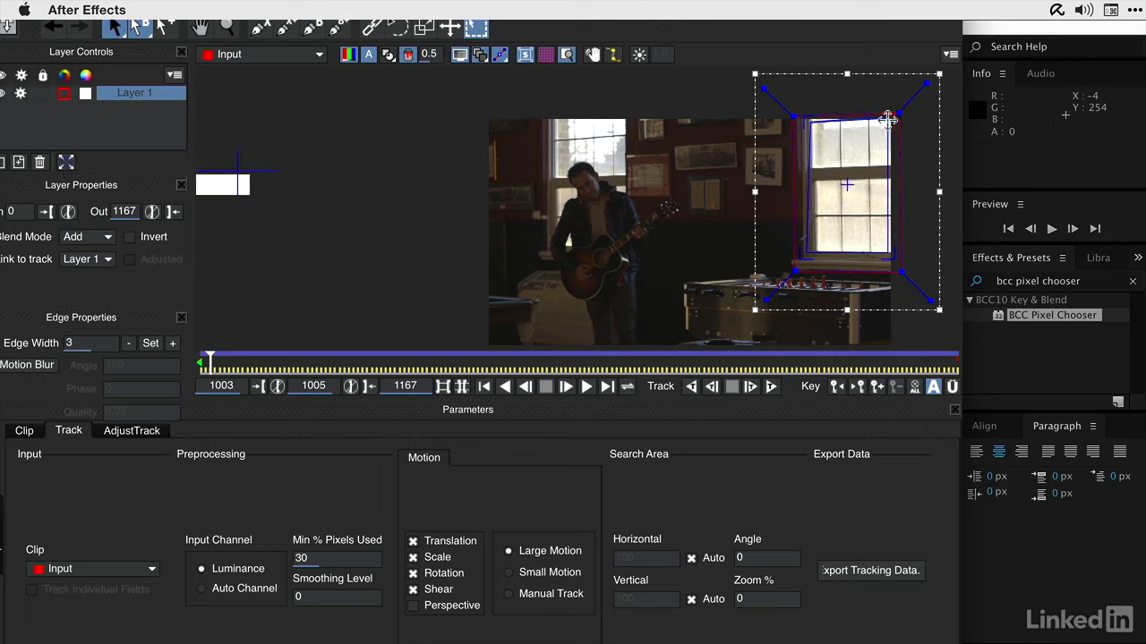
drag(813, 249, 811, 252)
drag(891, 254, 886, 257)
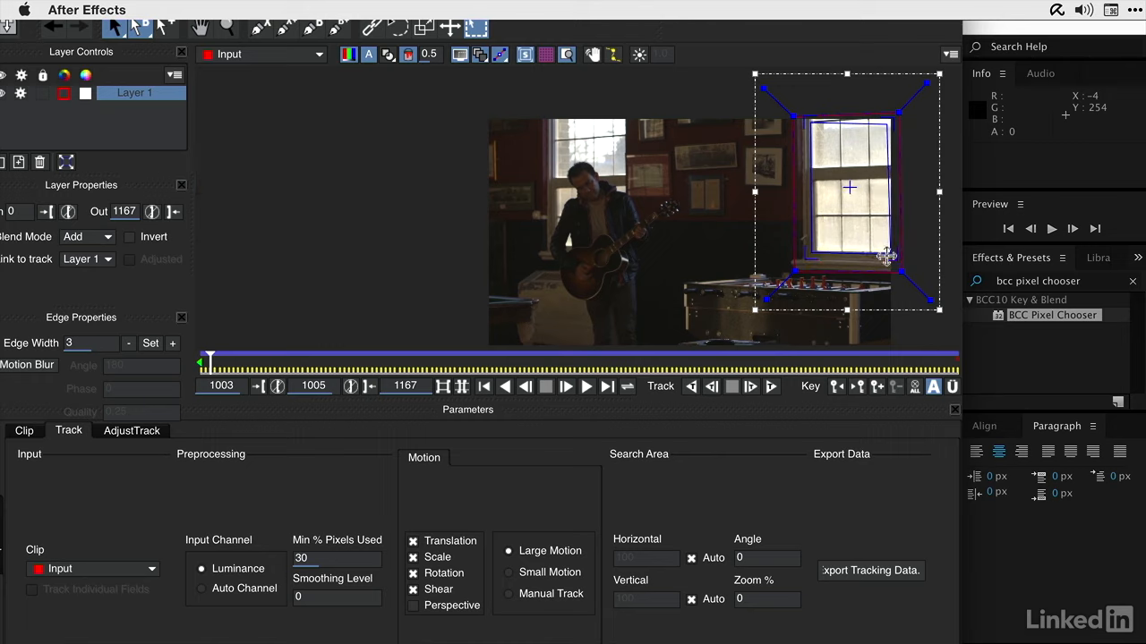
drag(889, 119, 893, 121)
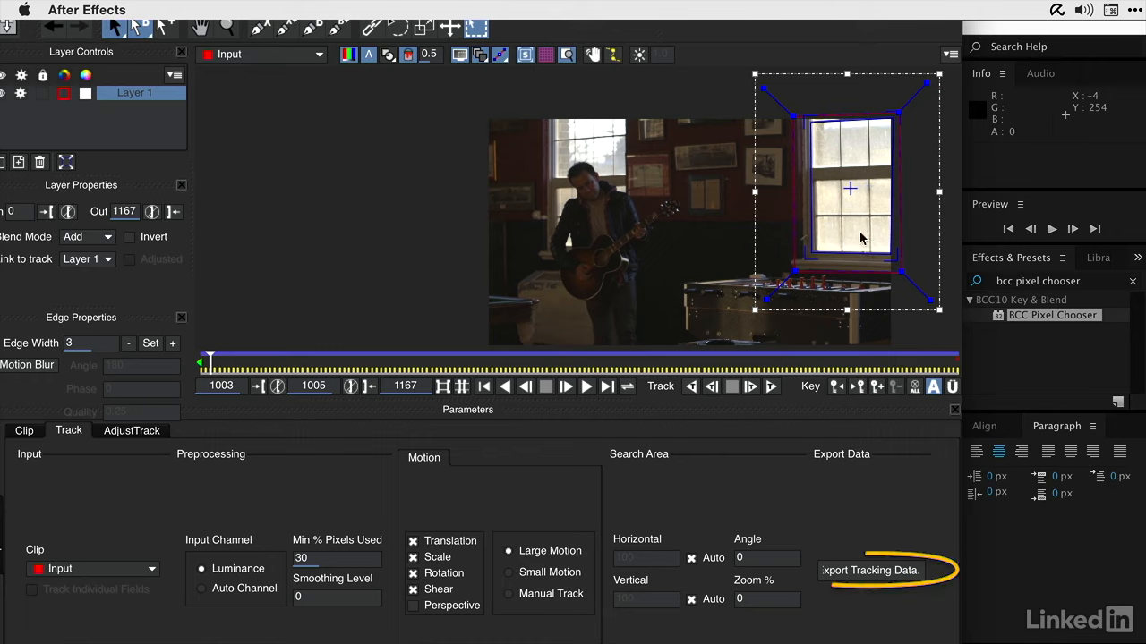
Step: Export the window's tracking data in the Boris FX BCC Center Point (*.txt) format and proceed to save it
click(873, 571)
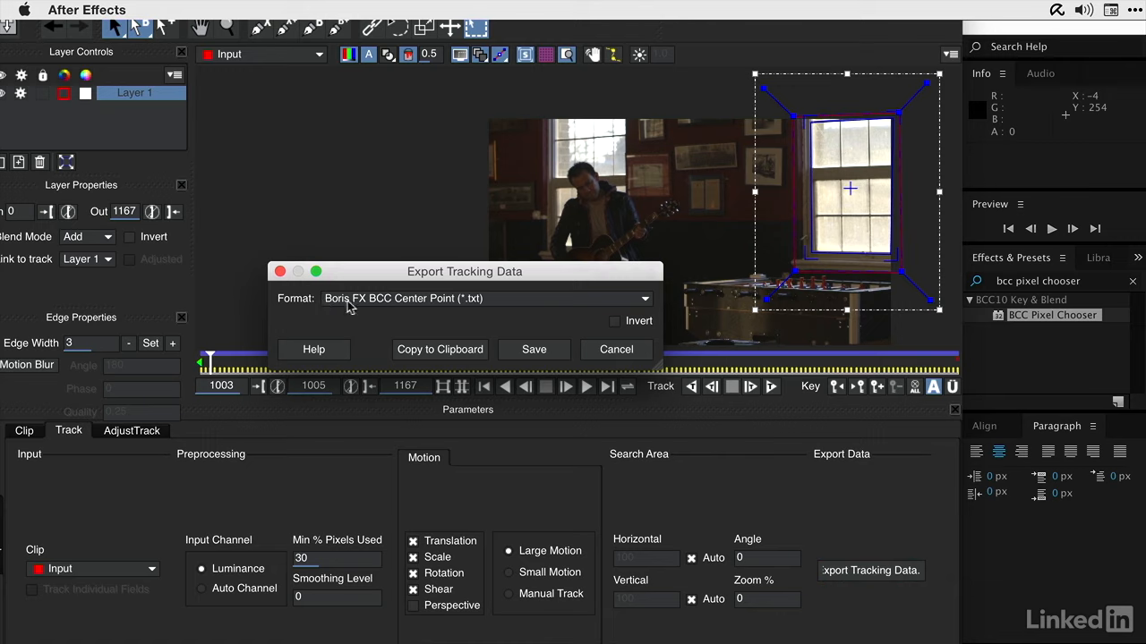
click(517, 305)
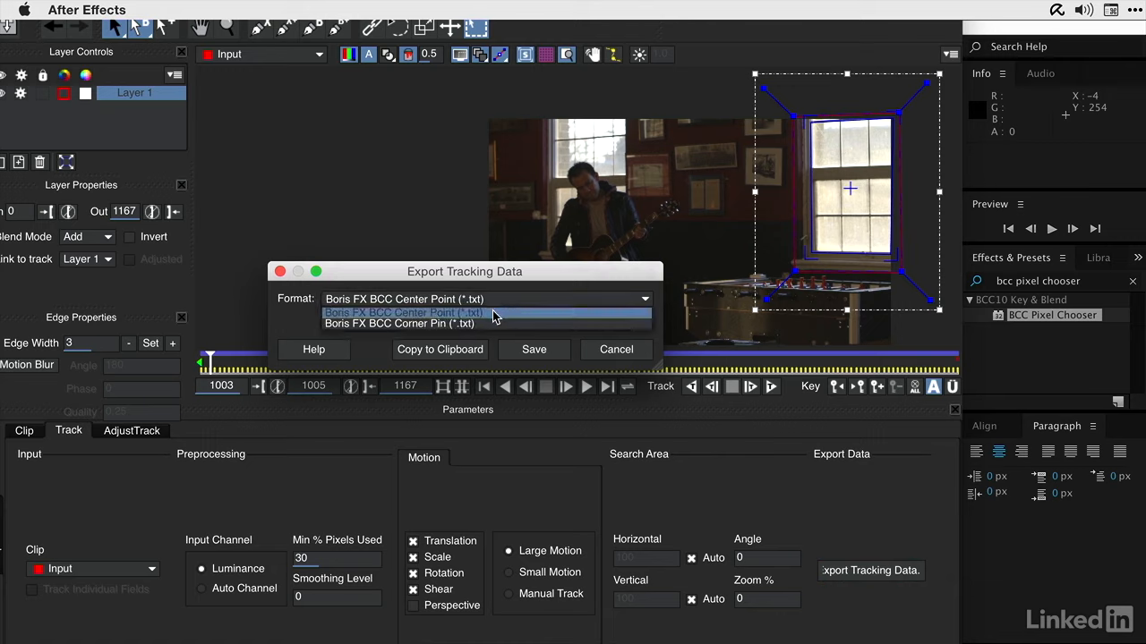
click(494, 315)
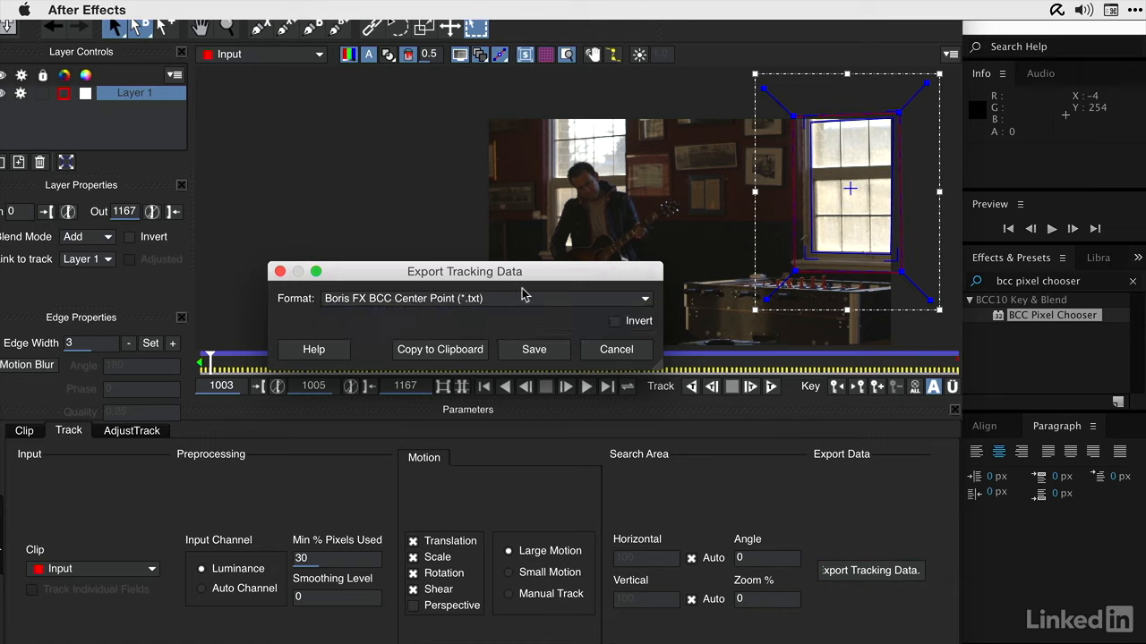
click(552, 356)
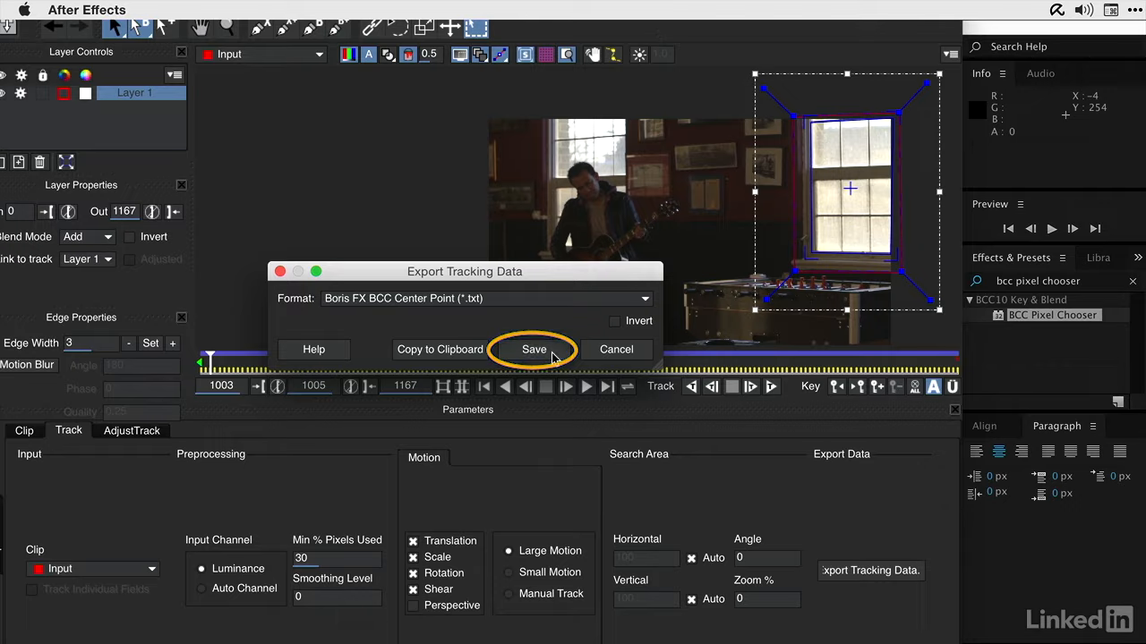
Step: Create a Desktop folder named "Mocha Export" and save the tracking data there as "Lens Flare Track Data"
click(318, 626)
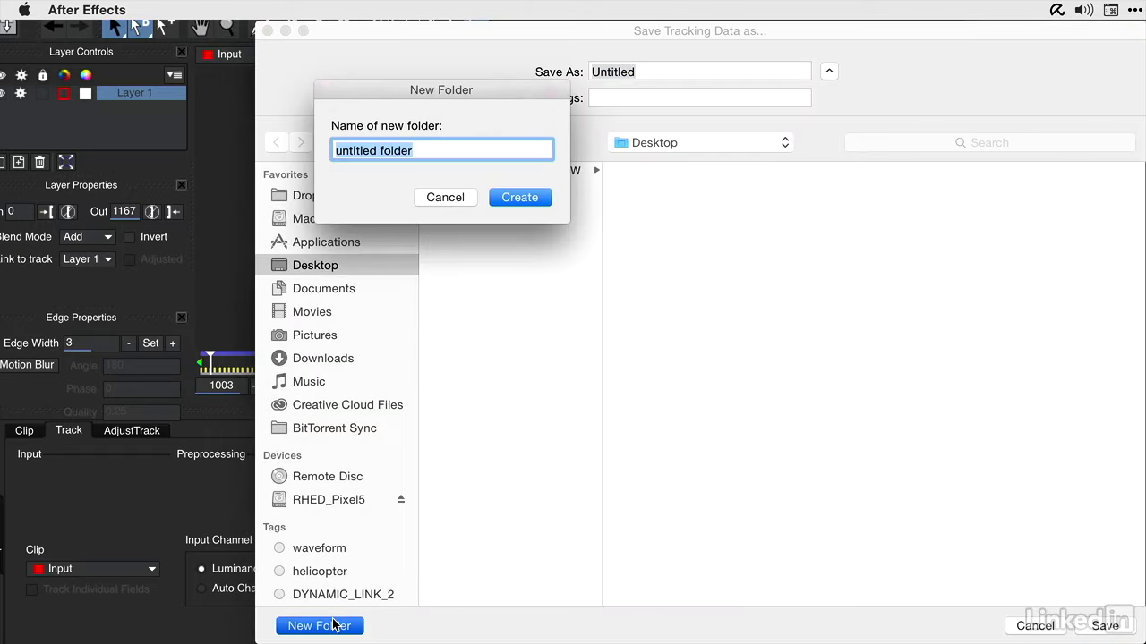
text(Mocha Export)
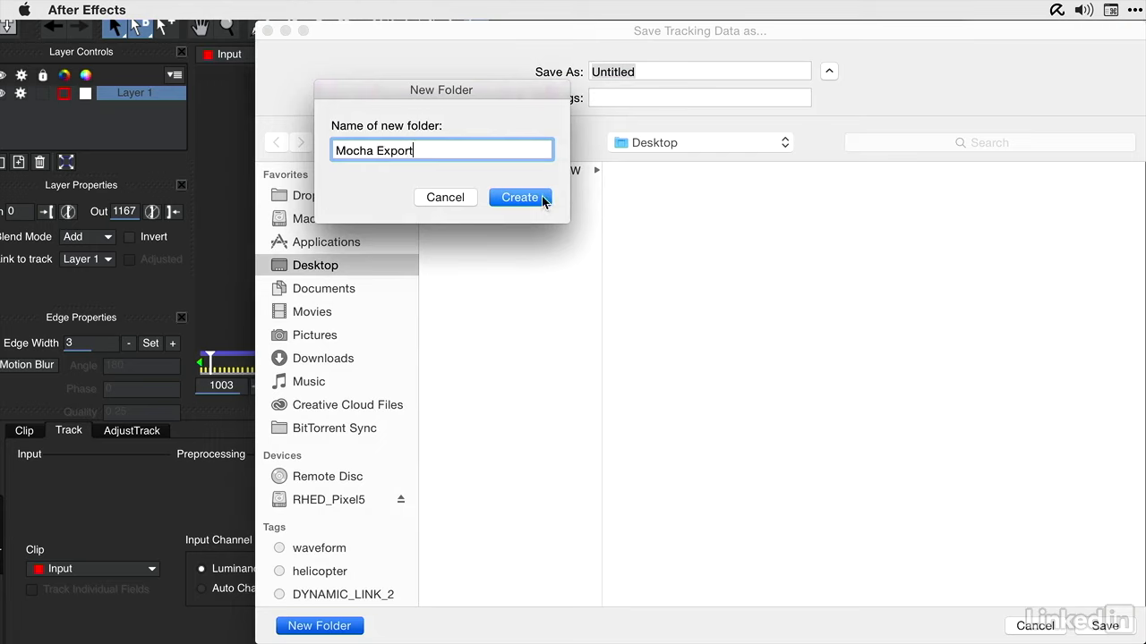
click(519, 197)
text(Lens Flare Track Data)
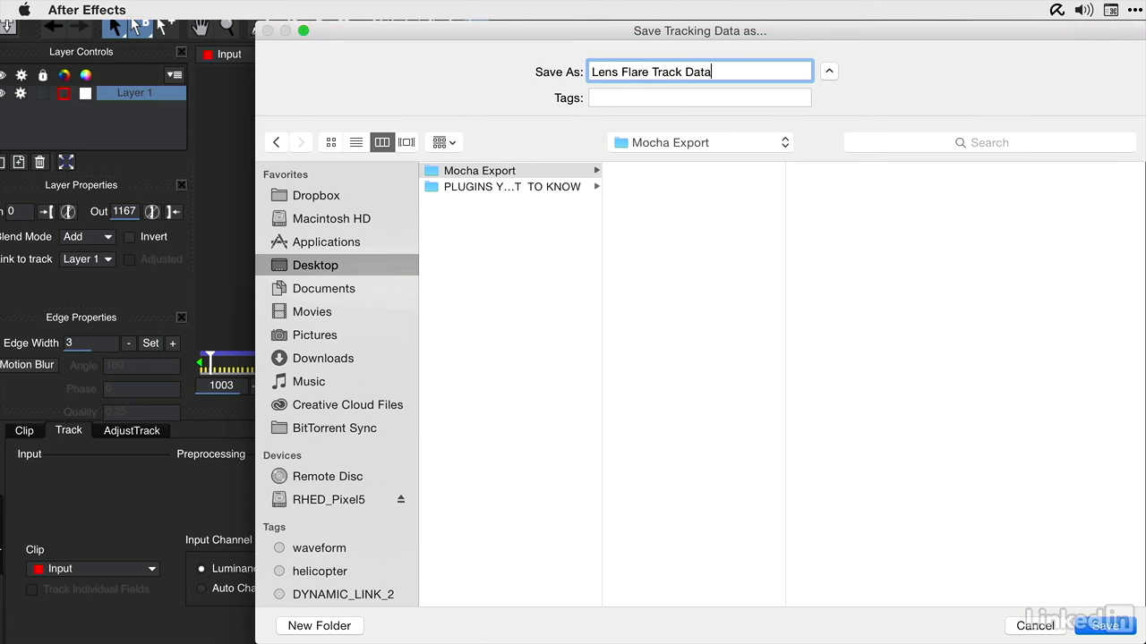
click(1106, 629)
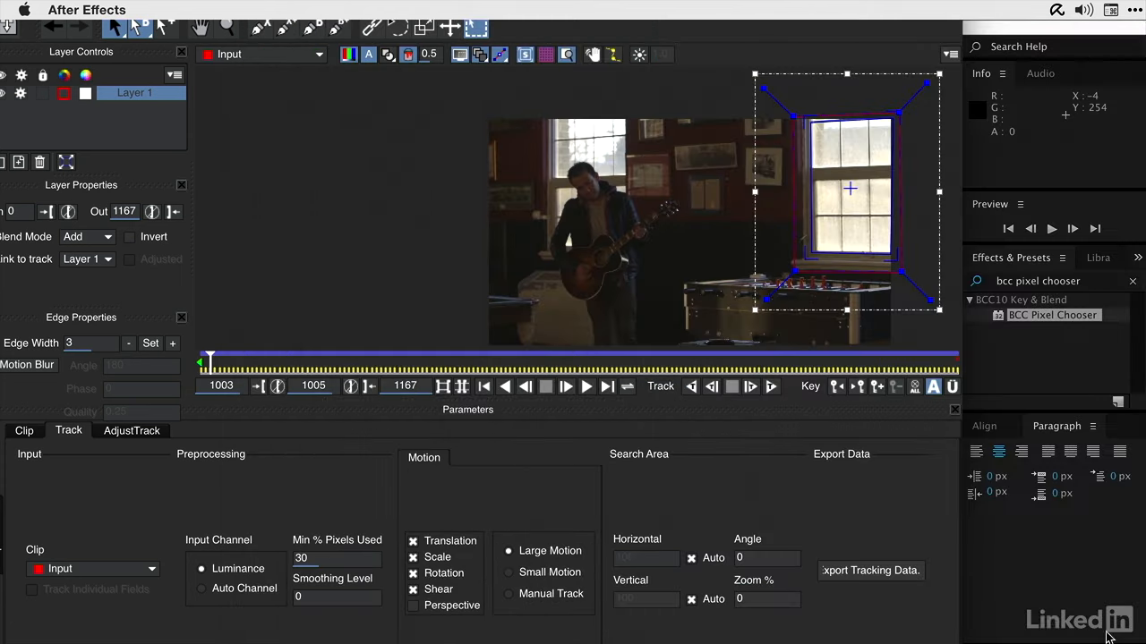
Step: Save and close the mocha project, return to After Effects and scrub the timeline to check the window matte
click(308, 220)
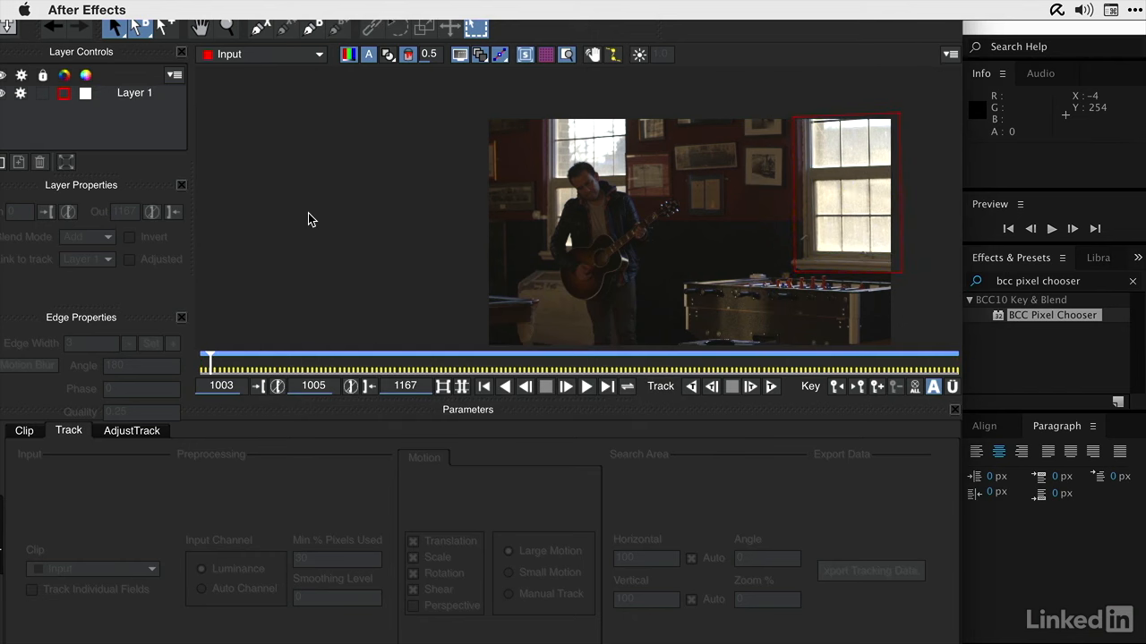
key(super+q)
click(647, 128)
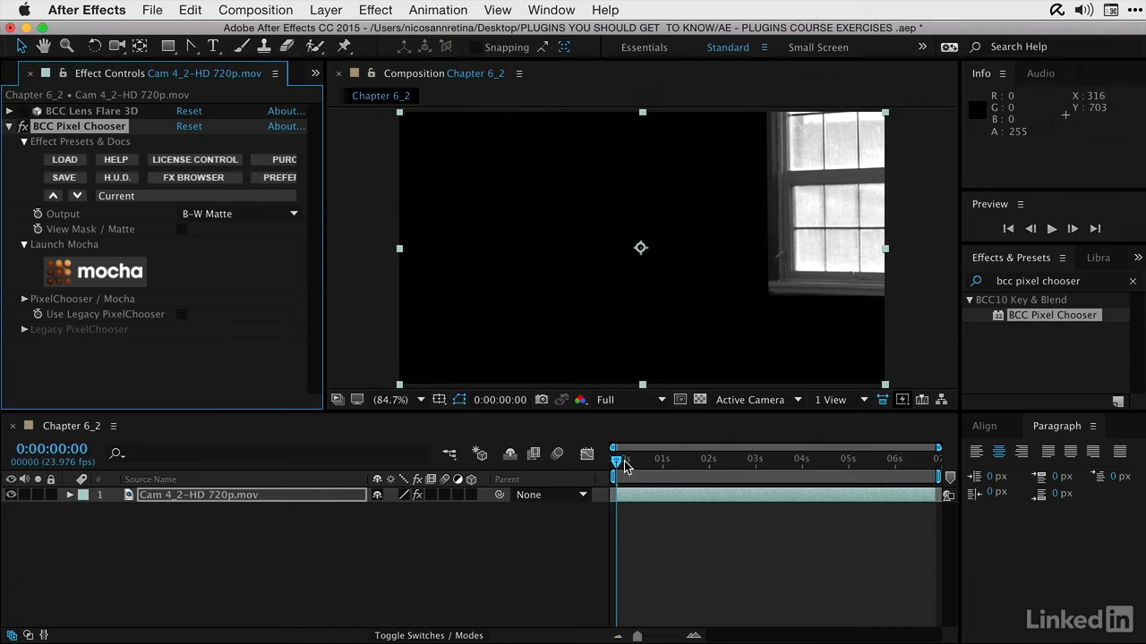
drag(618, 461, 598, 495)
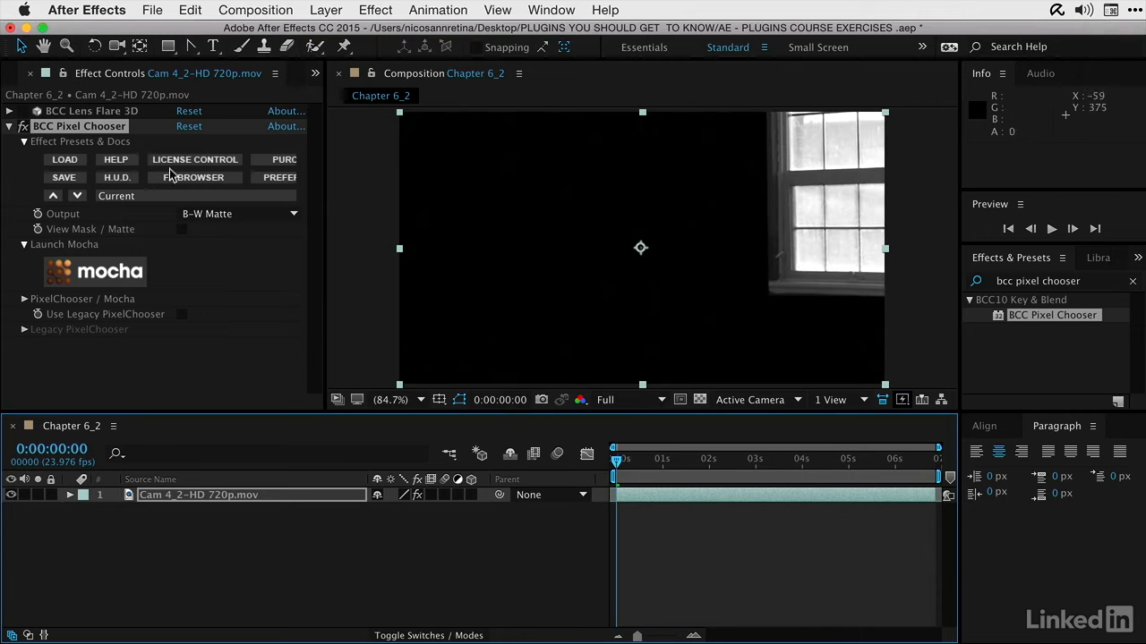
Step: Delete BCC Pixel Chooser from the footage layer and re-enable BCC Lens Flare 3D
click(52, 129)
key(Delete)
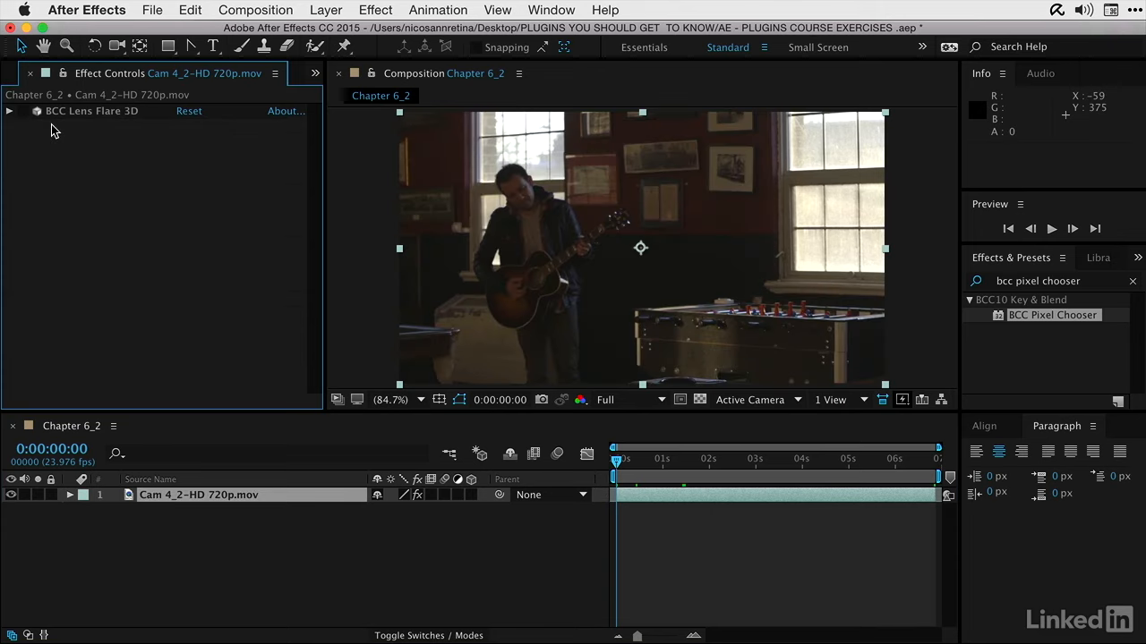
click(25, 111)
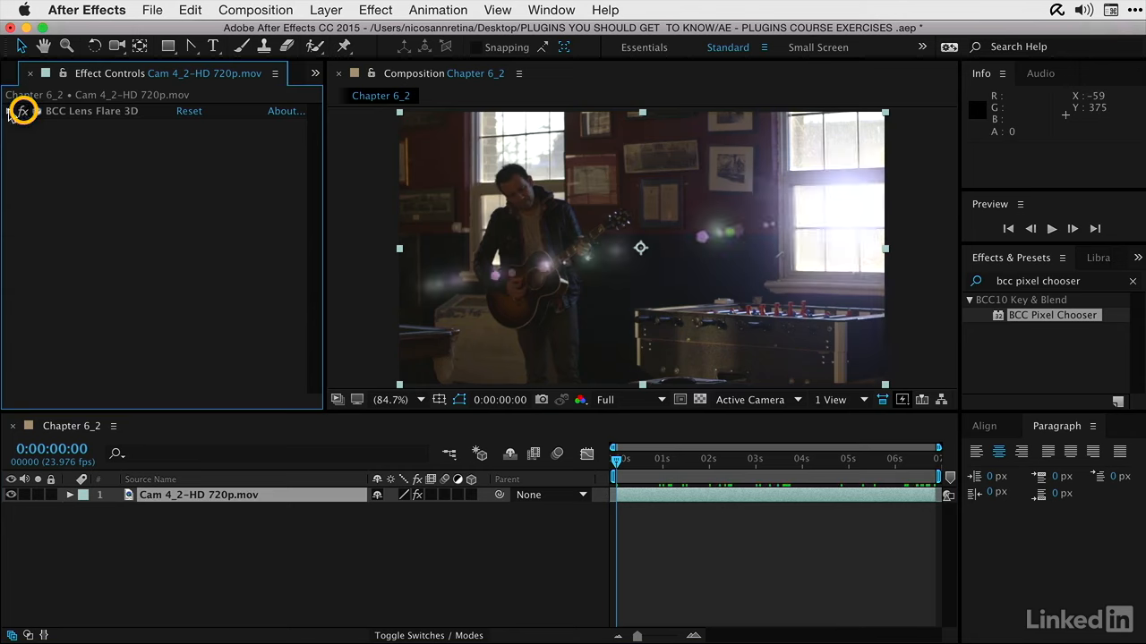
Step: Expand the BCC Lens Flare 3D settings and enable Use External Data for its Motion Tracker
click(10, 111)
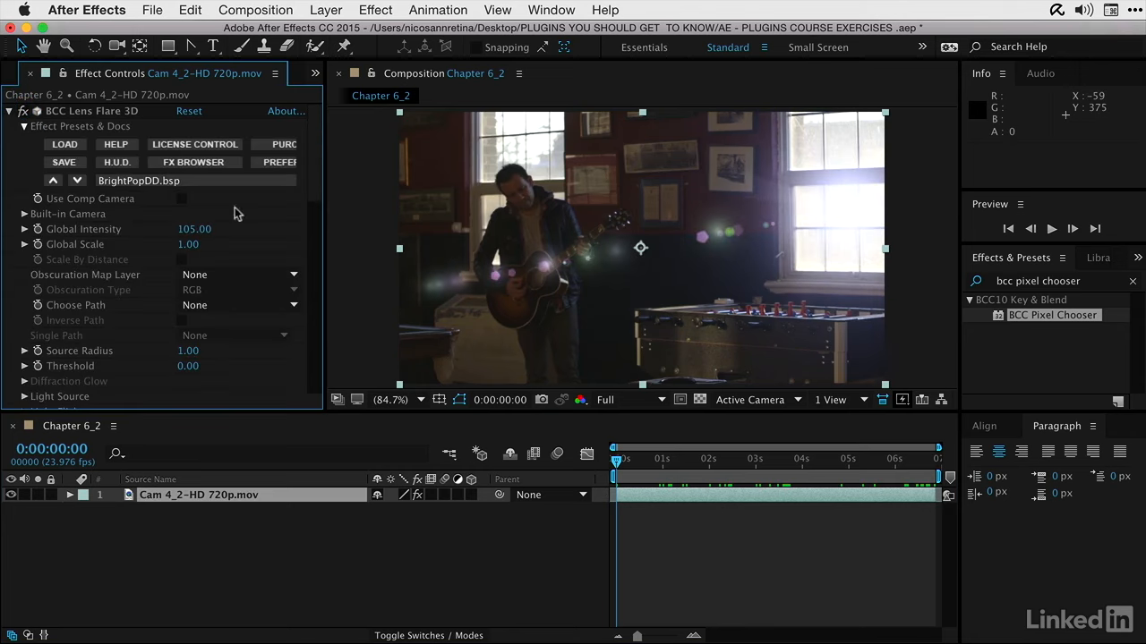
scroll(315, 190, down, 10)
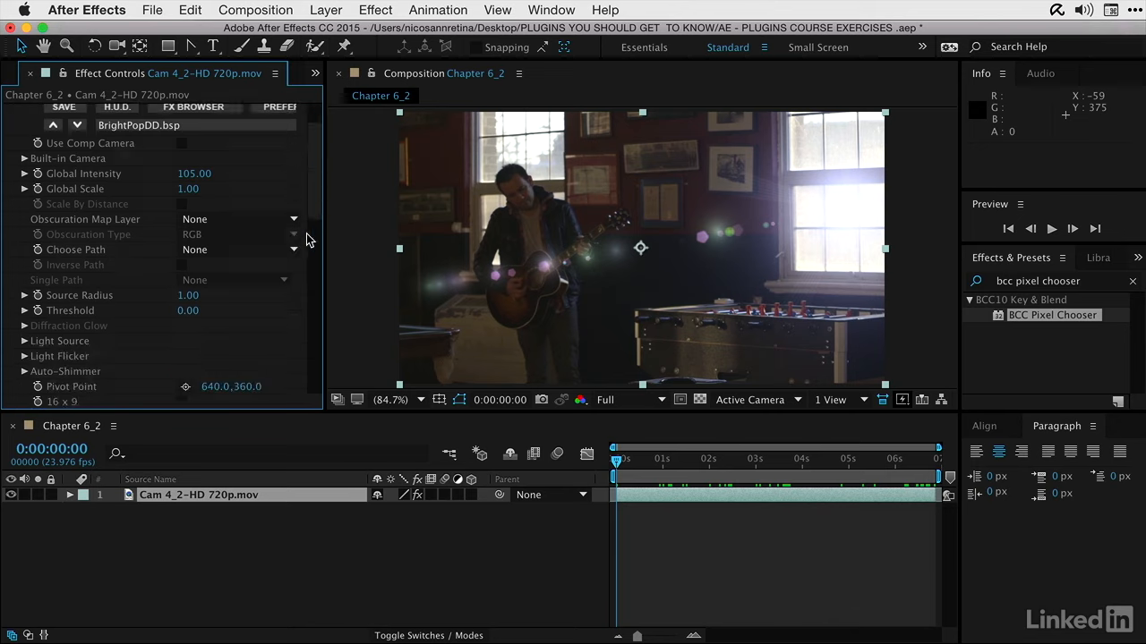
scroll(304, 256, down, 18)
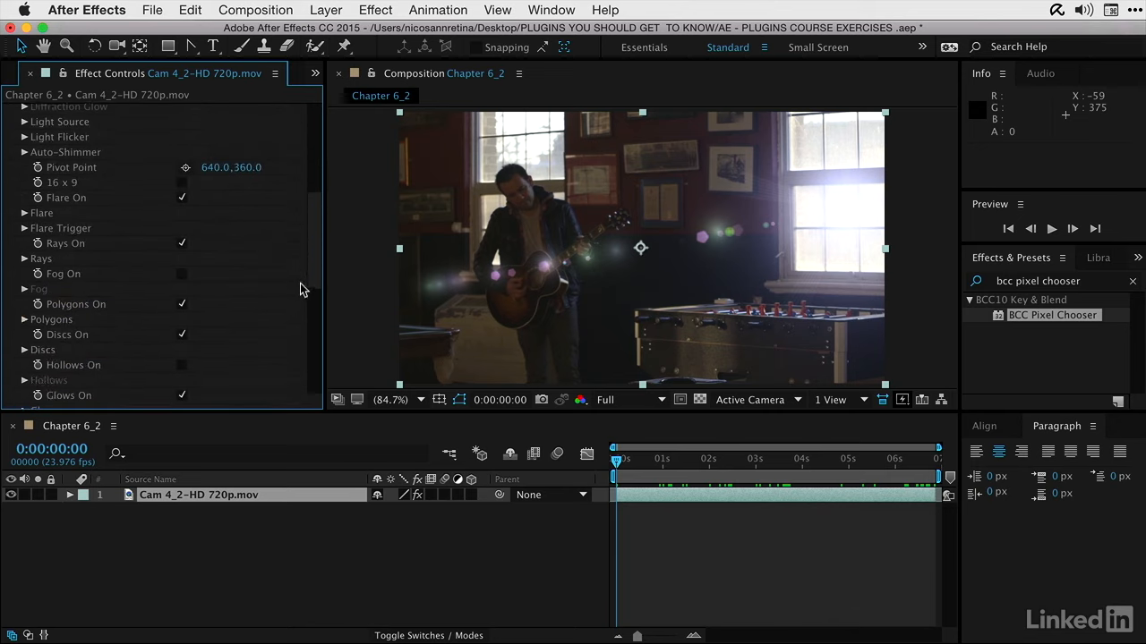
scroll(293, 358, down, 5)
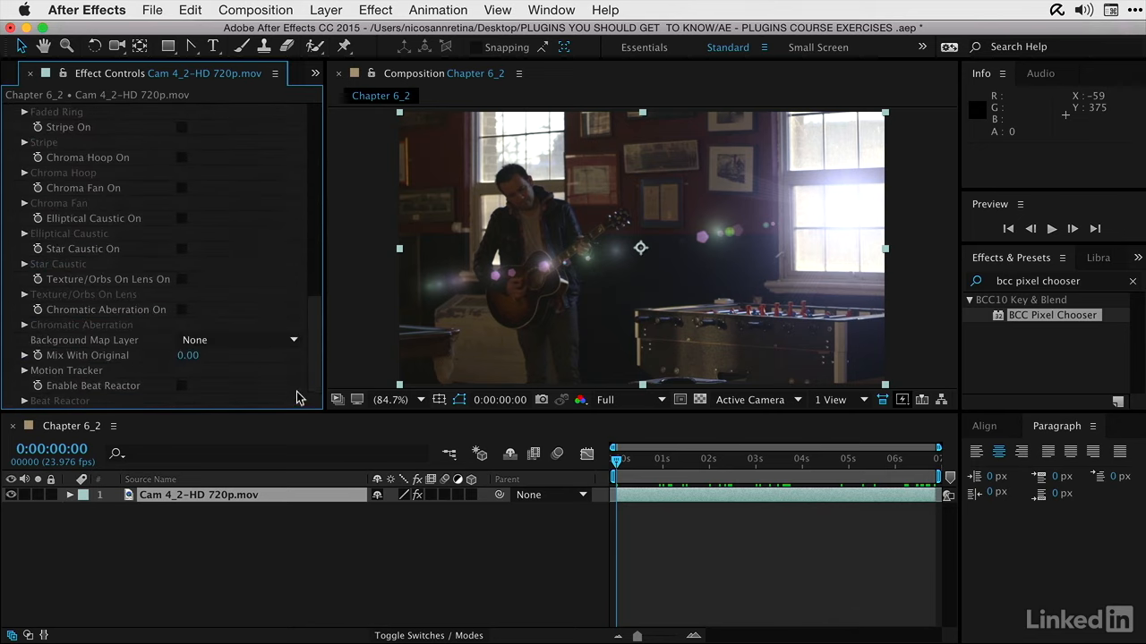
click(24, 371)
click(181, 181)
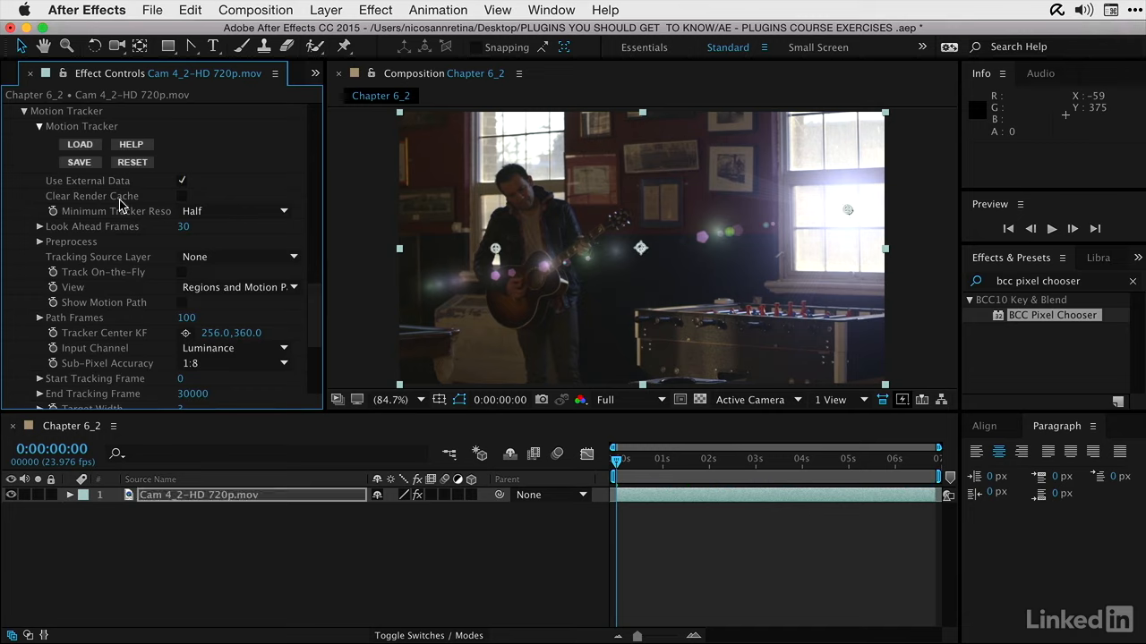
Step: Load "Lens Flare Track Data.txt" from the Desktop's Mocha Export folder into the Motion Tracker and scrub the timeline to check it
click(80, 144)
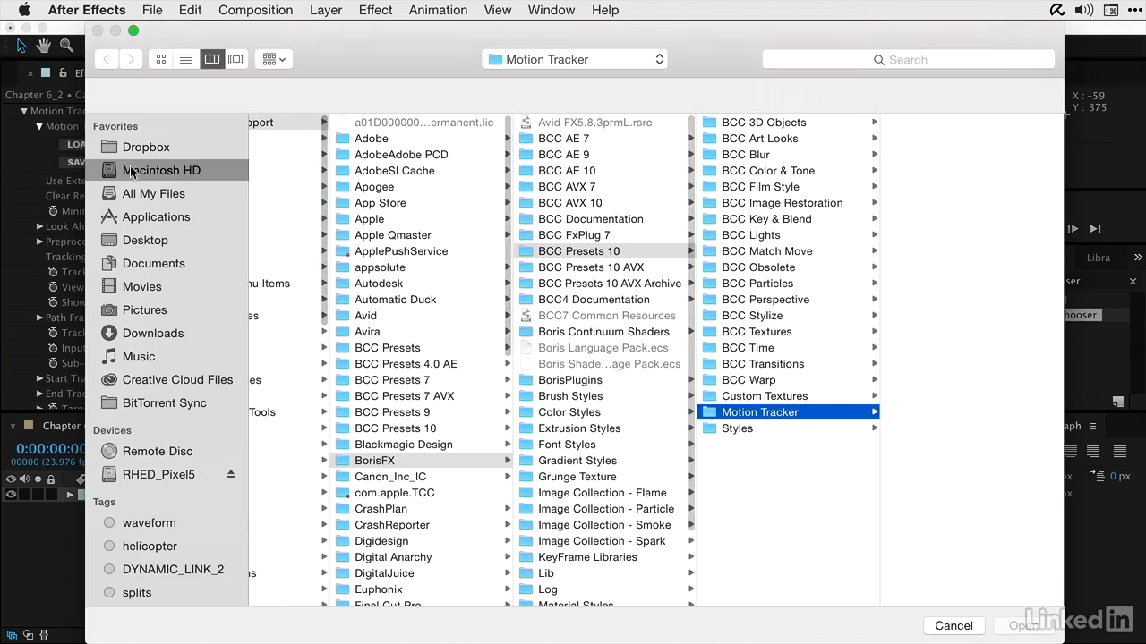
click(141, 240)
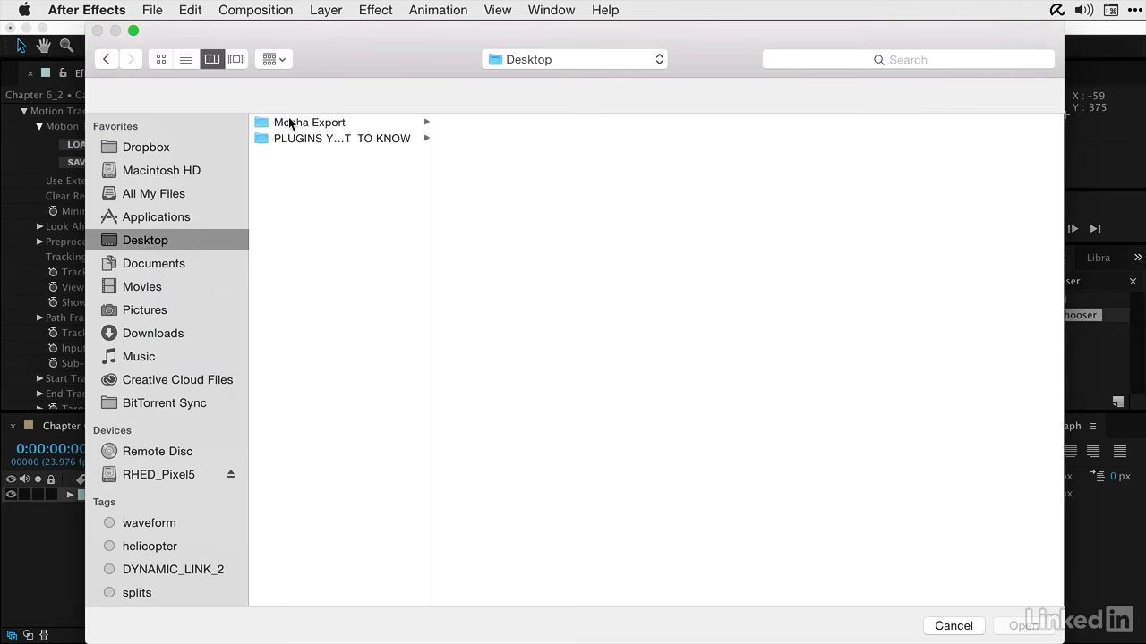
click(289, 122)
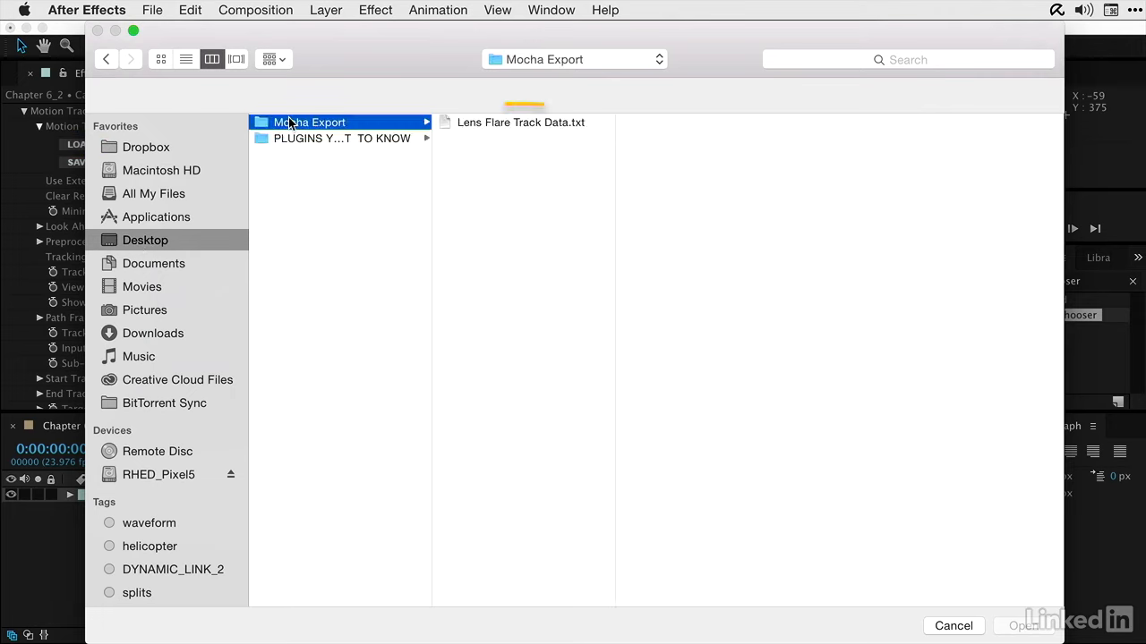
click(481, 124)
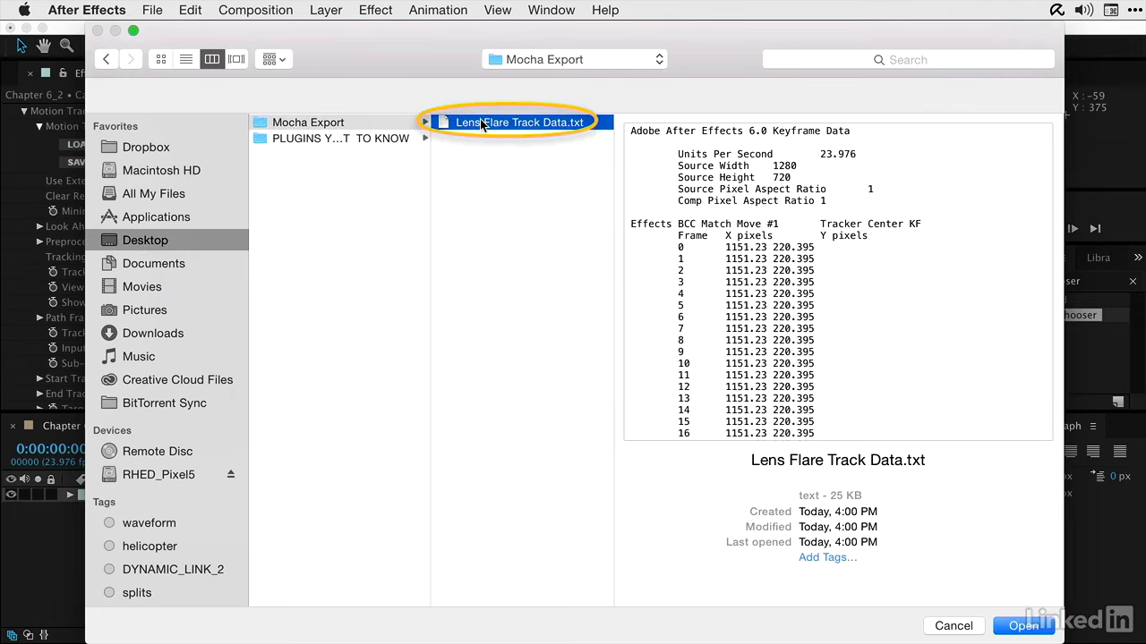
click(1023, 626)
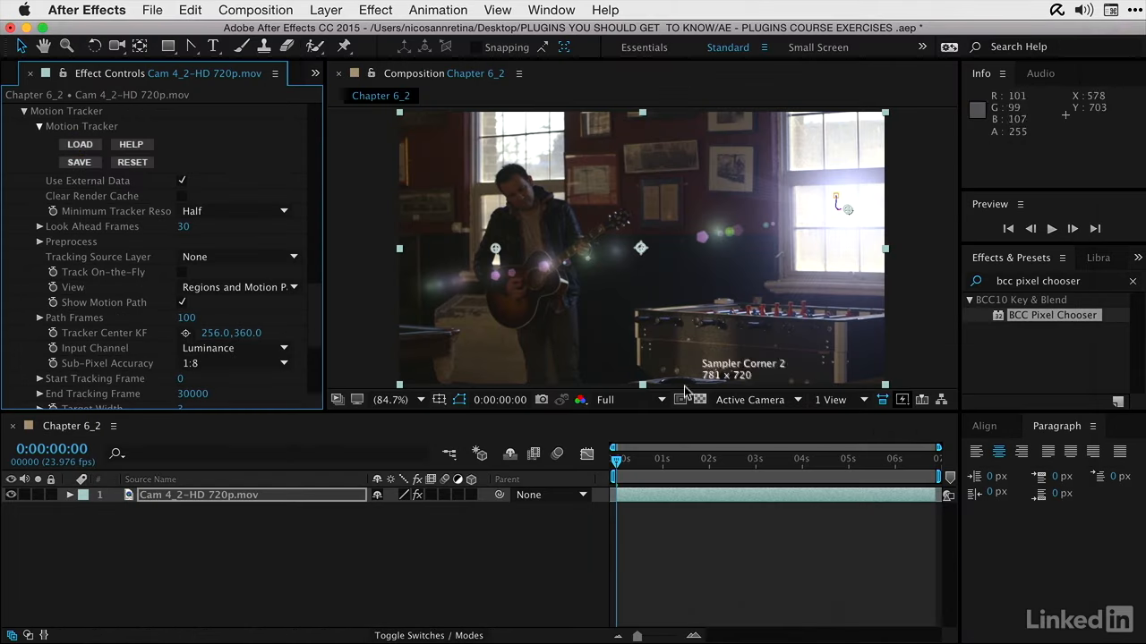
drag(618, 463, 552, 499)
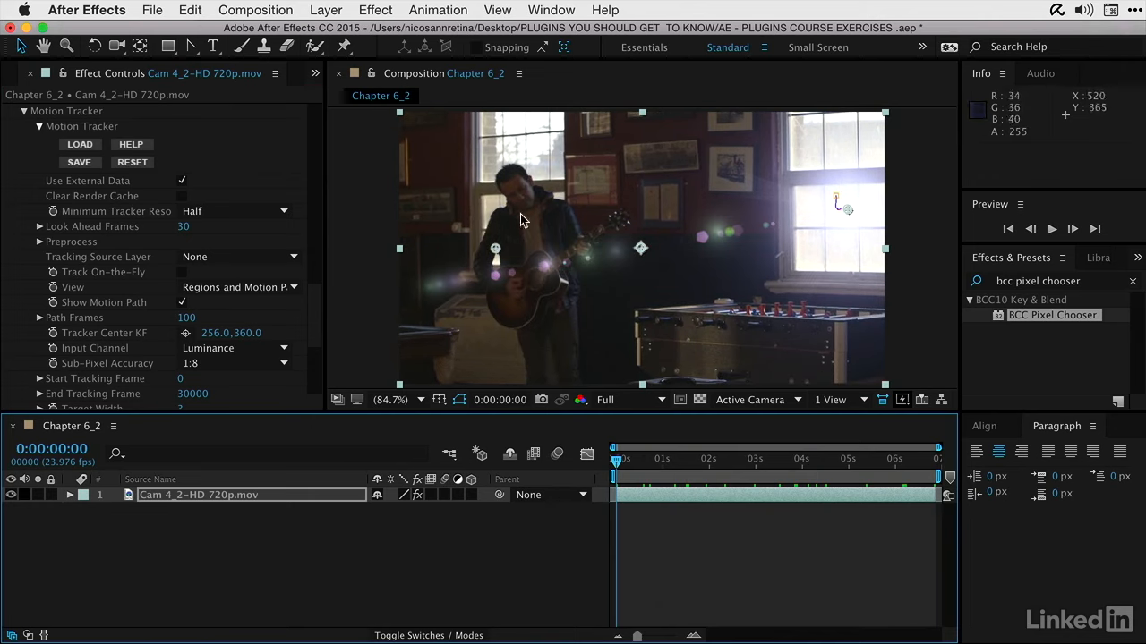
Step: Apply the loaded tracking data to Light Source, set the tracker's Offset Y to -0.370 and scrub the timeline to check the flare
click(315, 302)
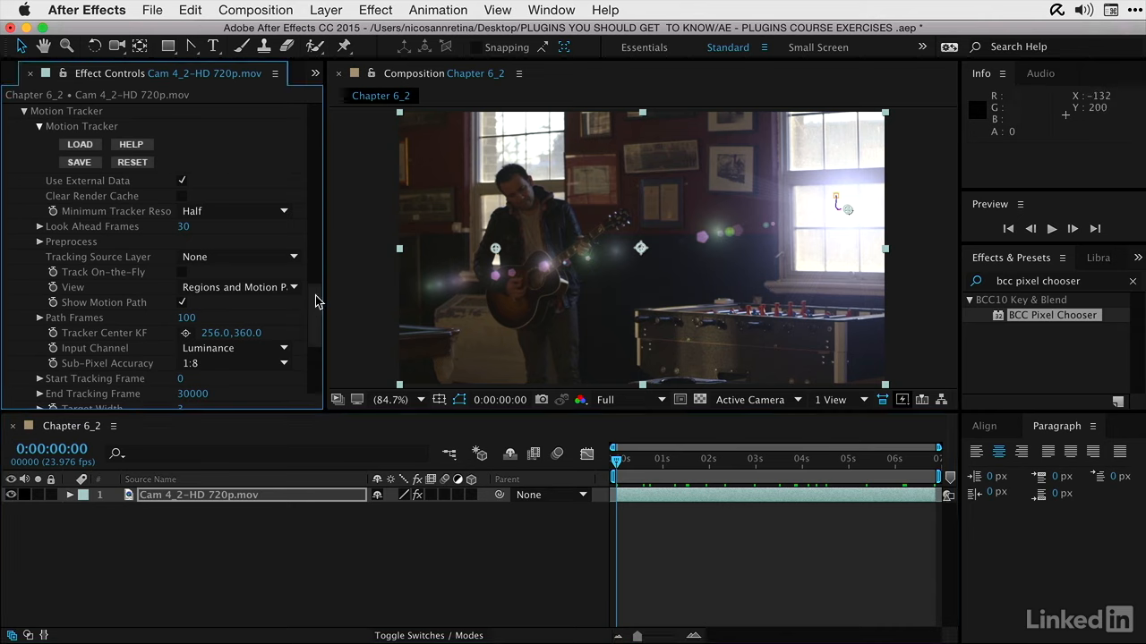
drag(315, 301, 313, 337)
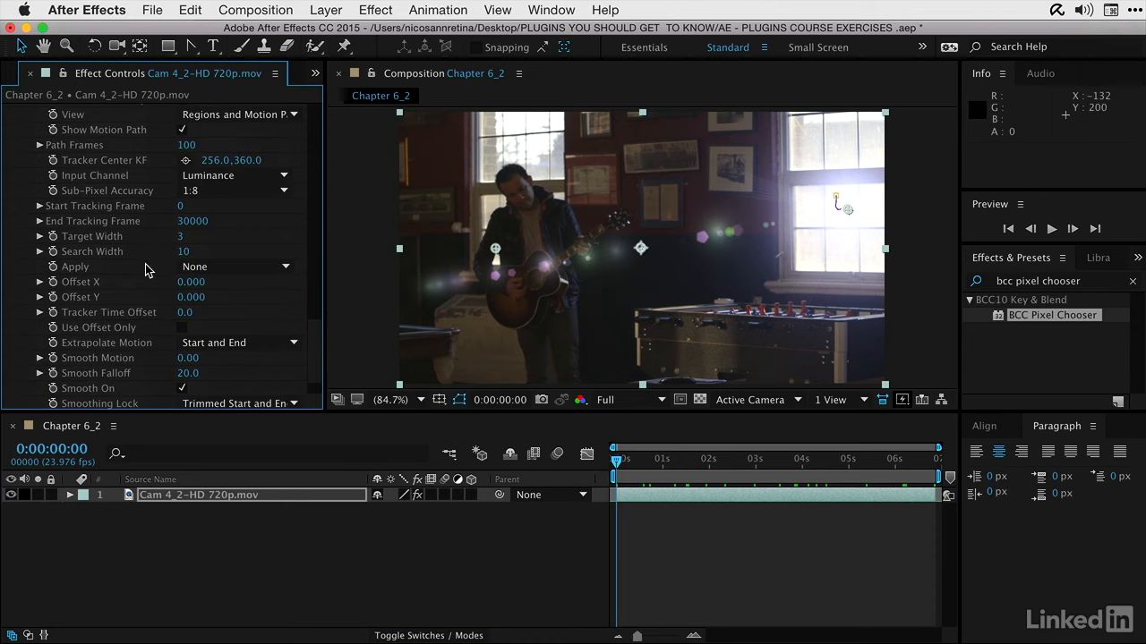
click(217, 266)
click(217, 302)
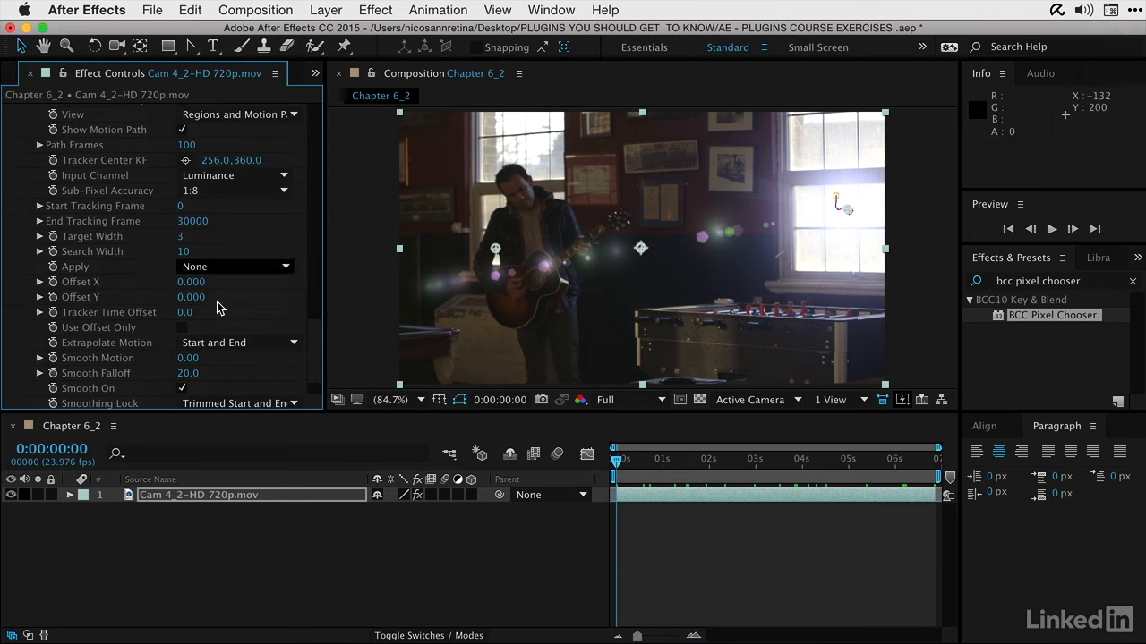
drag(615, 465, 909, 460)
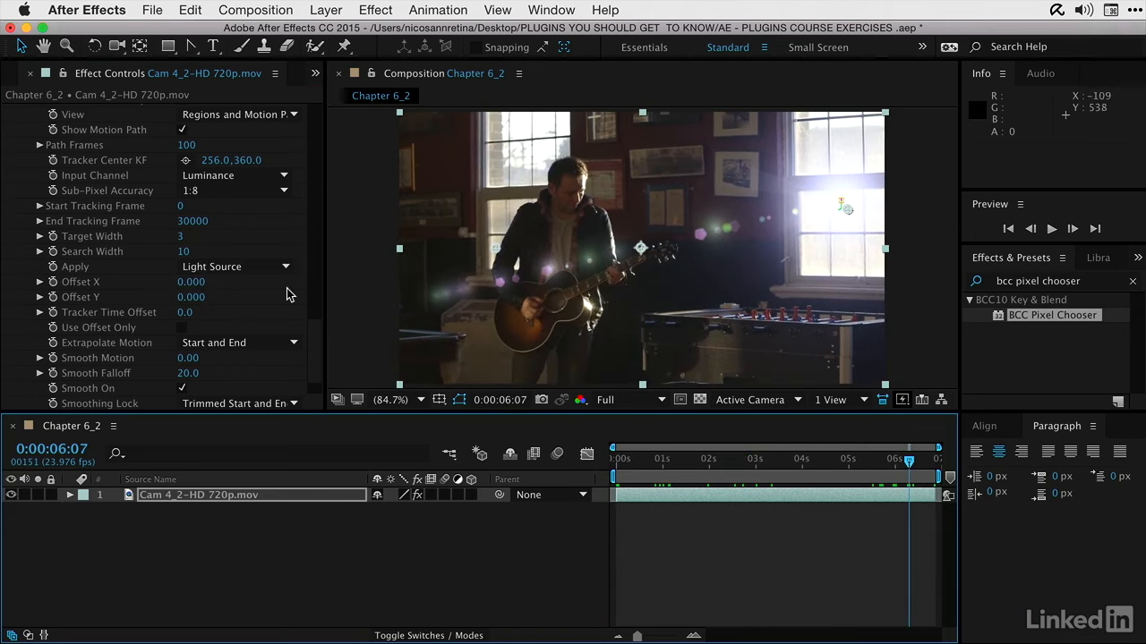
drag(183, 296, 159, 299)
drag(716, 466, 570, 506)
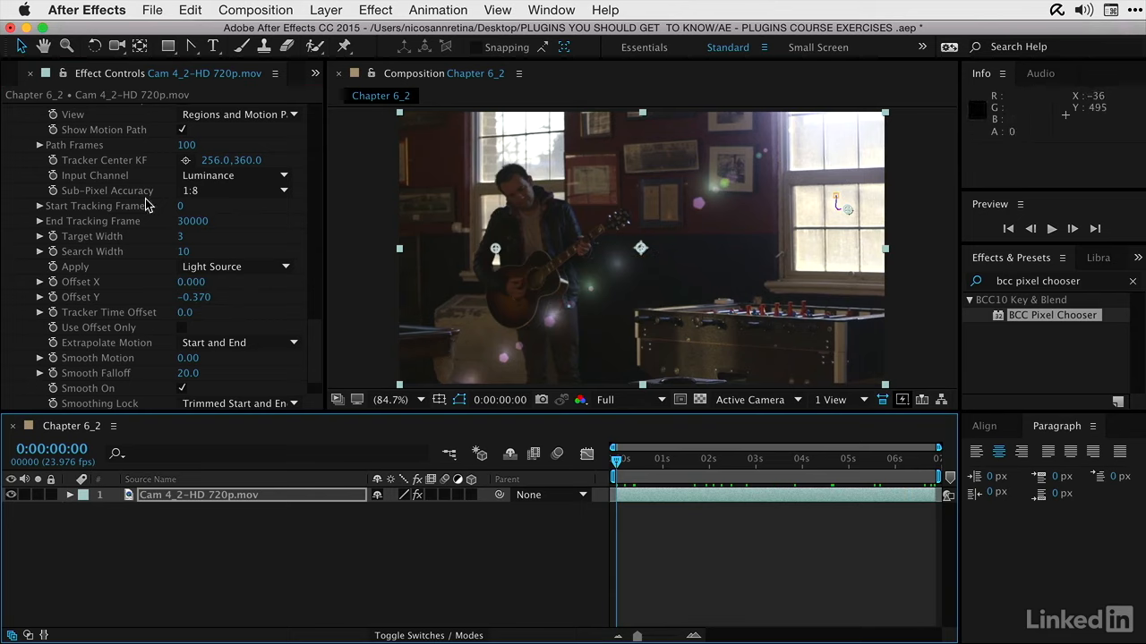
Step: Collapse the Motion Tracker settings, expand BCC Lens Flare 3D's Flare Trigger group and preview the edge-triggered flare from the start of the timeline
scroll(146, 205, up, 5)
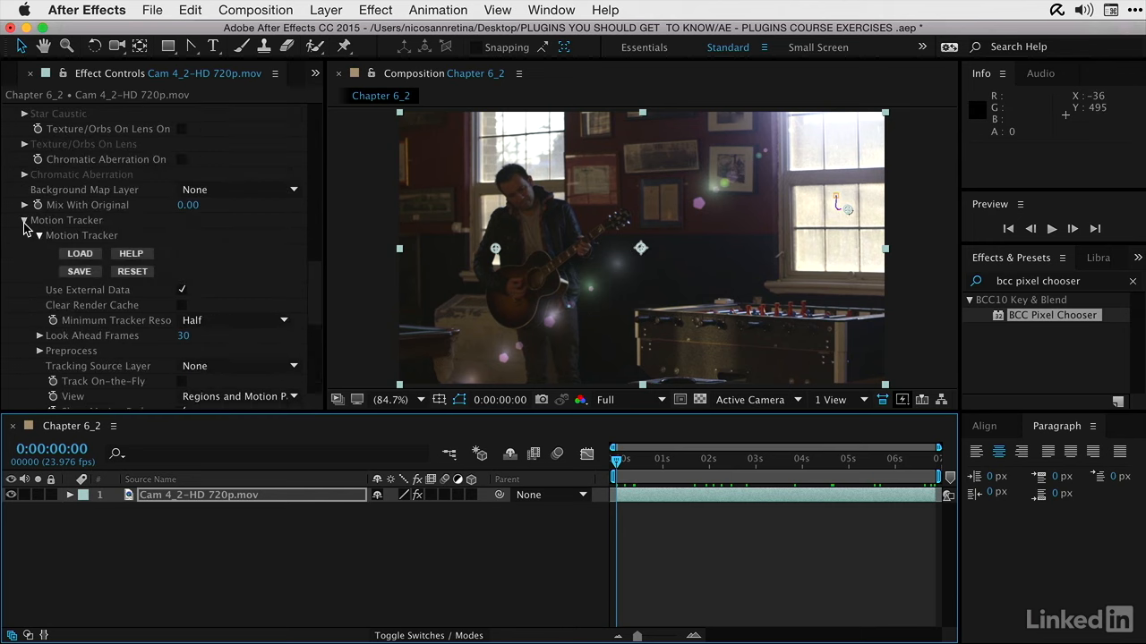
click(24, 221)
drag(315, 304, 315, 184)
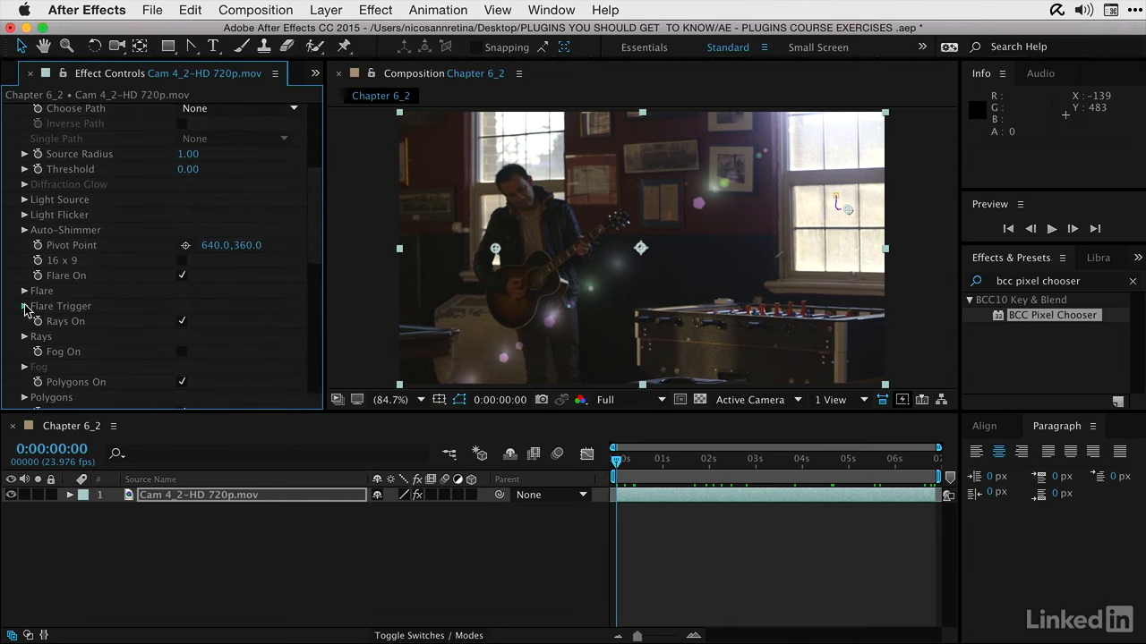
click(24, 307)
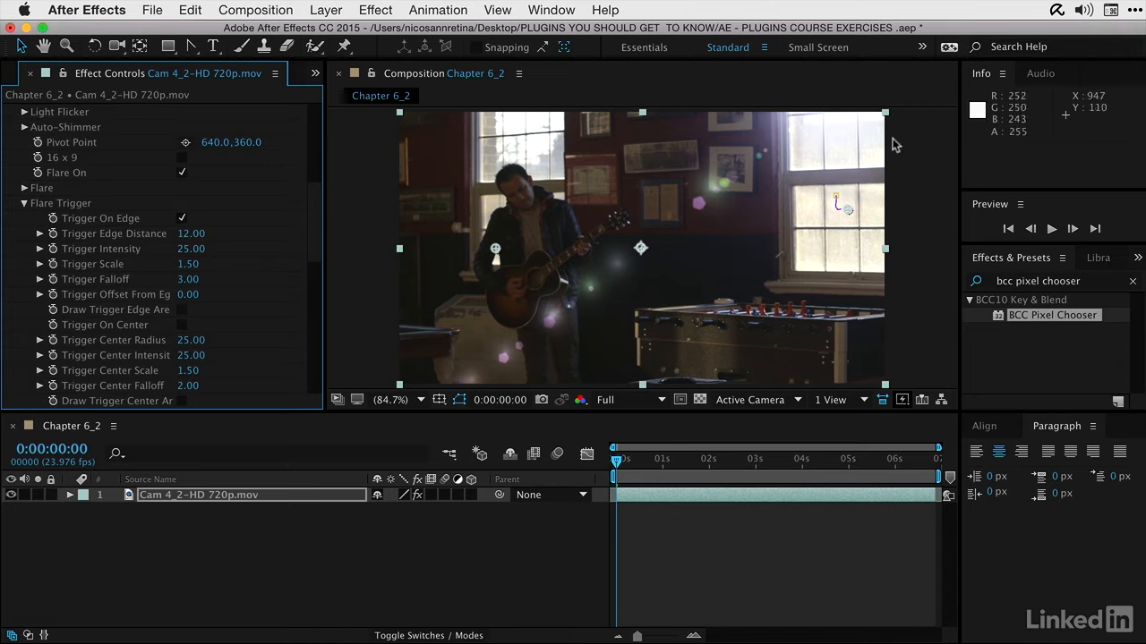
mouse_move(617, 462)
mouse_down()
mouse_move(792, 461)
mouse_move(624, 464)
mouse_up()
key(space)
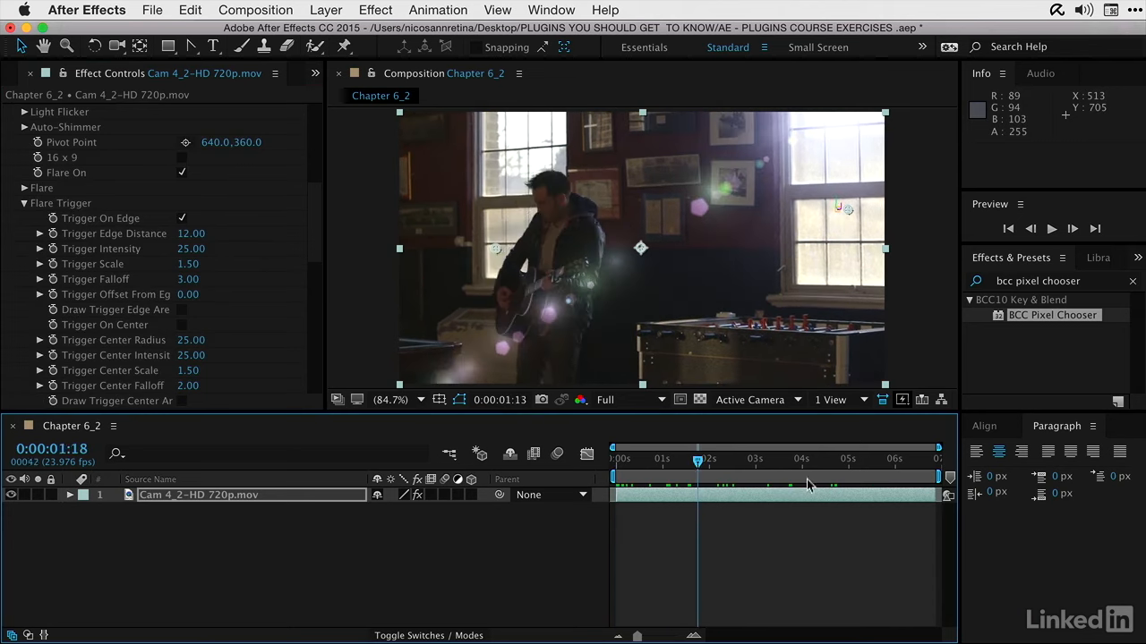
drag(615, 512, 583, 501)
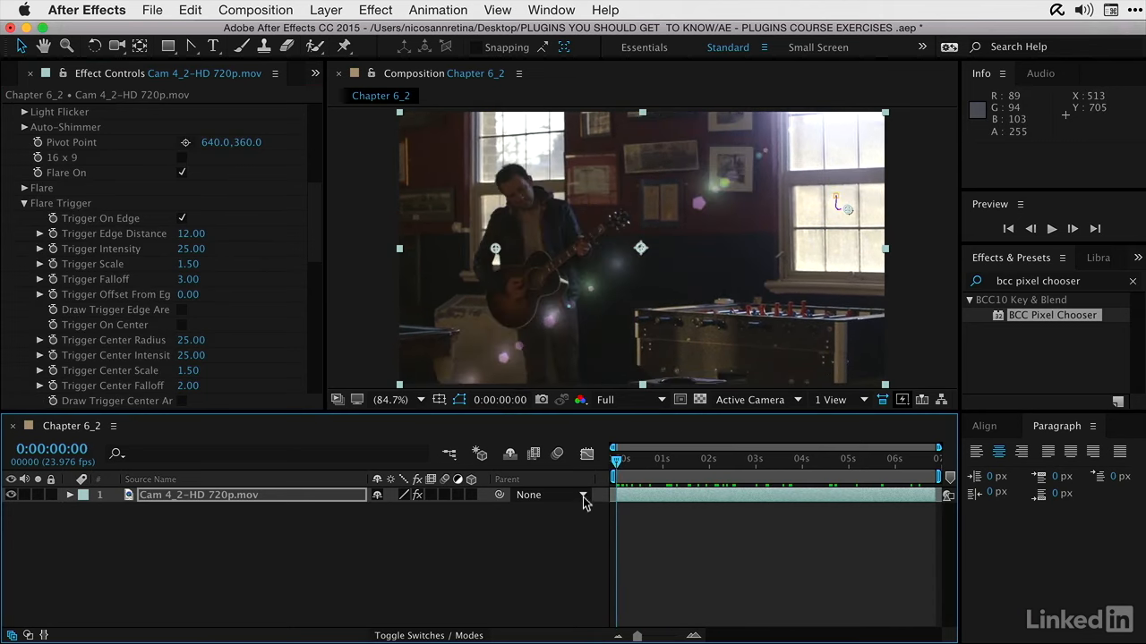
Step: Set the Flare Trigger's Trigger Edge Distance to 19.20 and Trigger Intensity to 45, scrubbing the timeline to check the effect
drag(319, 257, 313, 158)
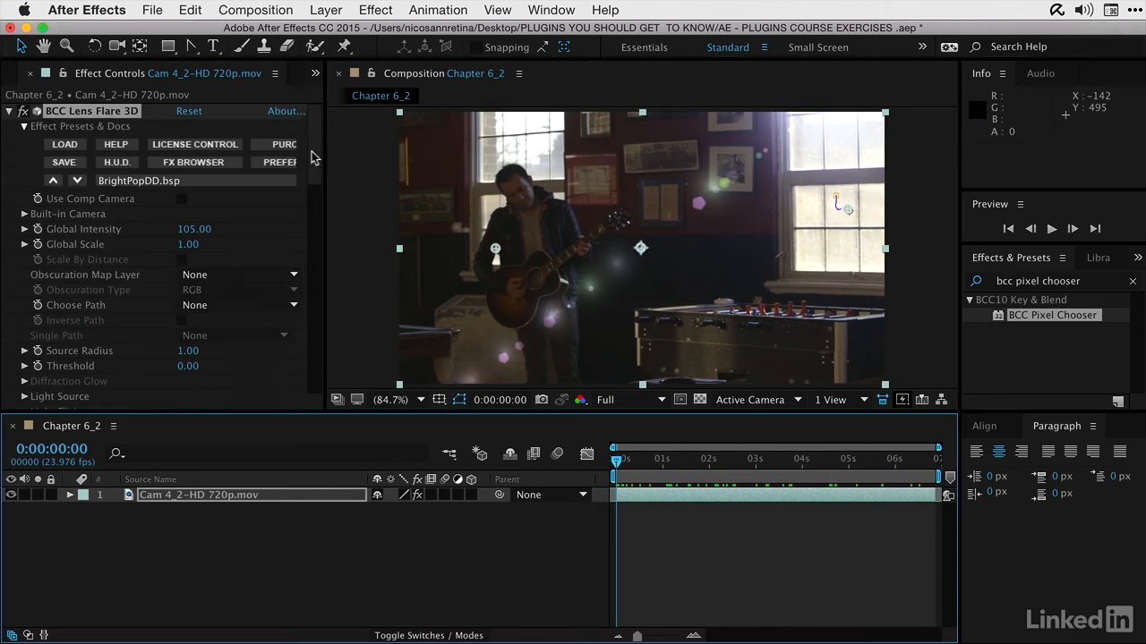
click(134, 115)
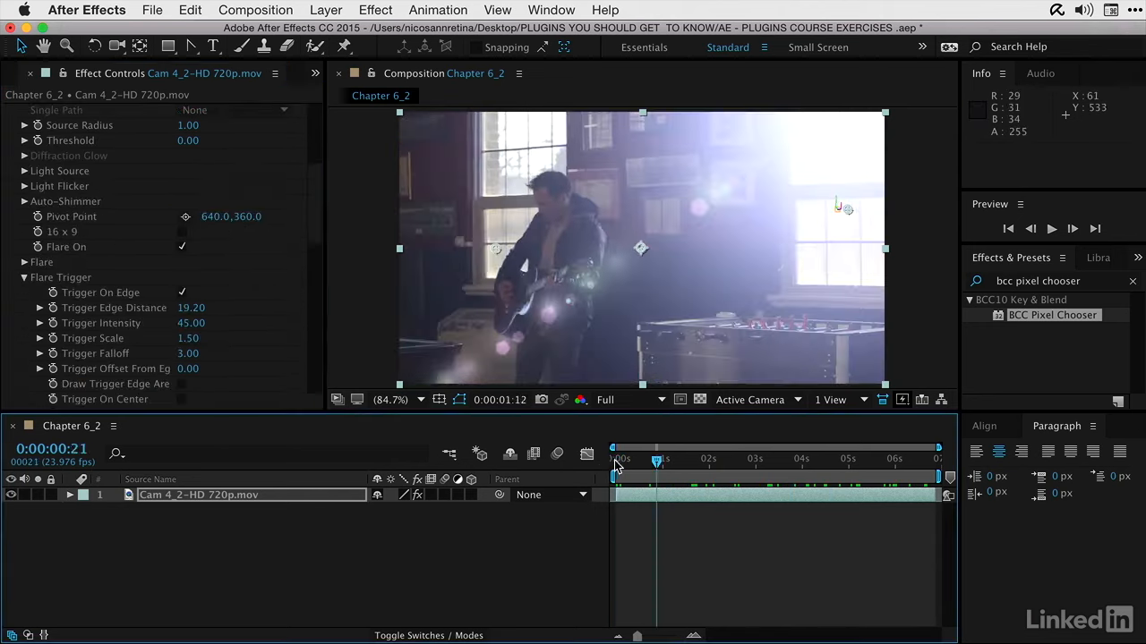
drag(614, 464, 597, 465)
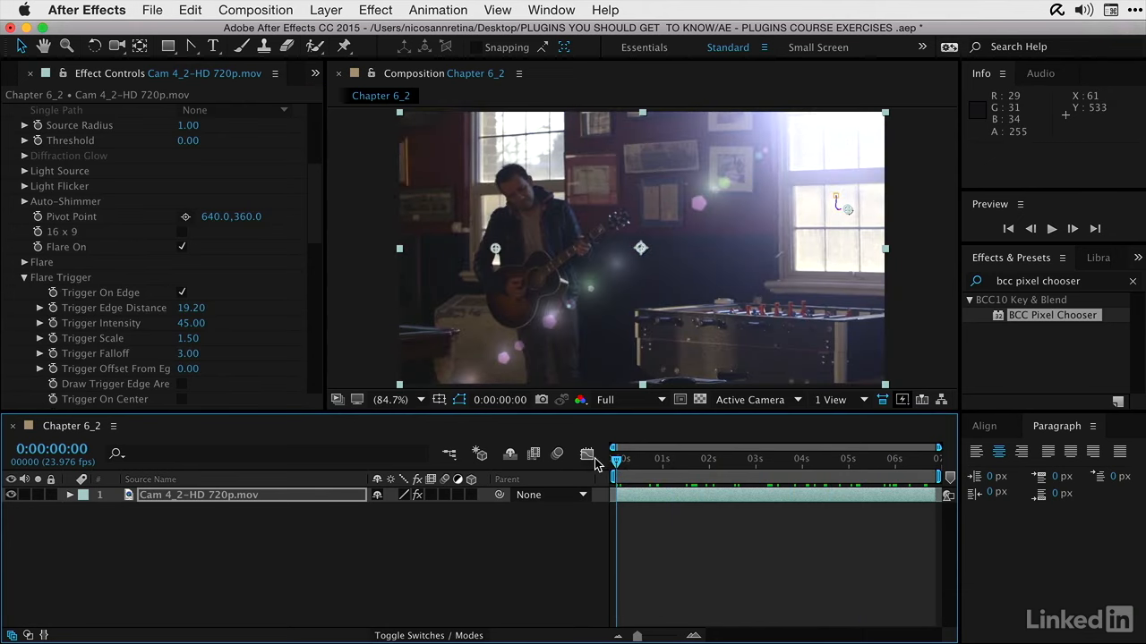
click(190, 324)
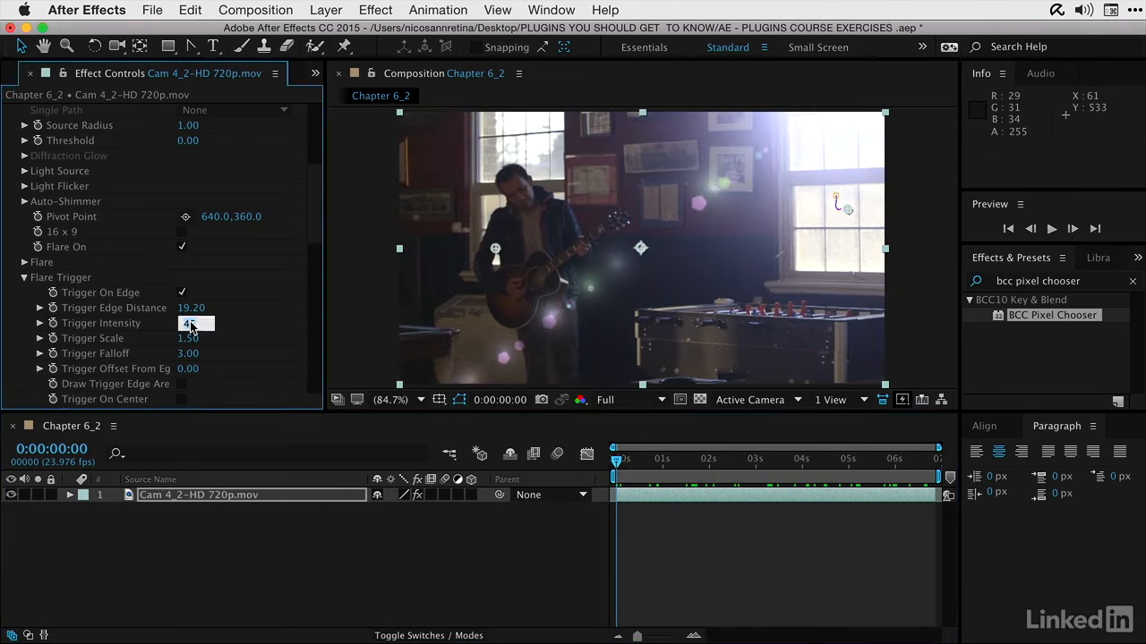
text(45)
key(Return)
Step: Scrub and play back the composition from the first frame to review how the flare reacts at the frame edge
click(617, 466)
drag(623, 462, 571, 465)
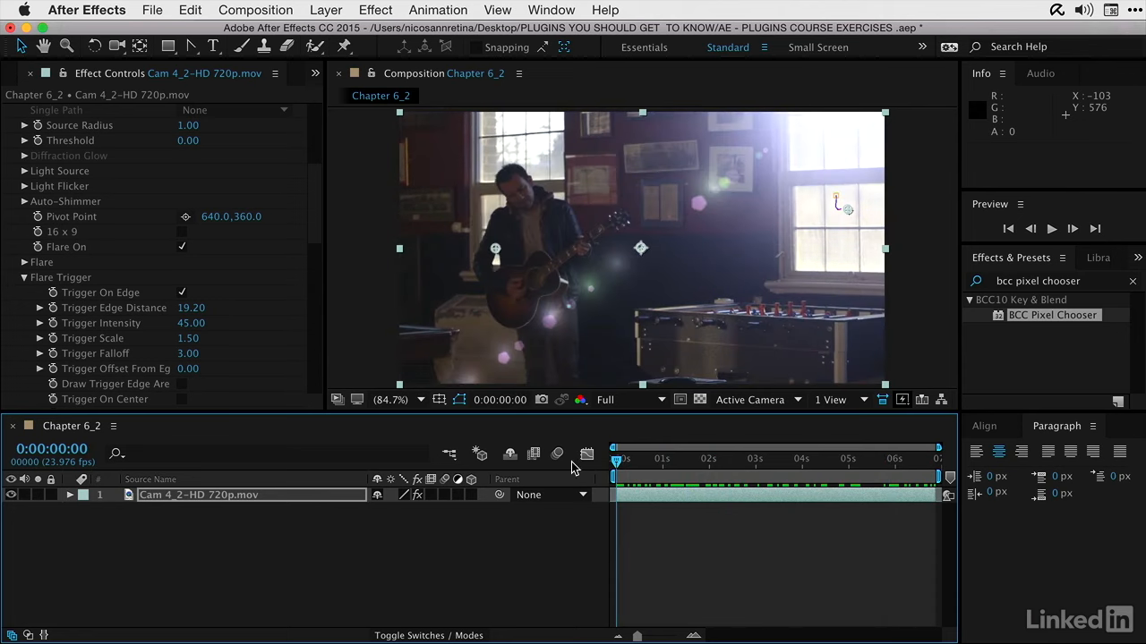
key(space)
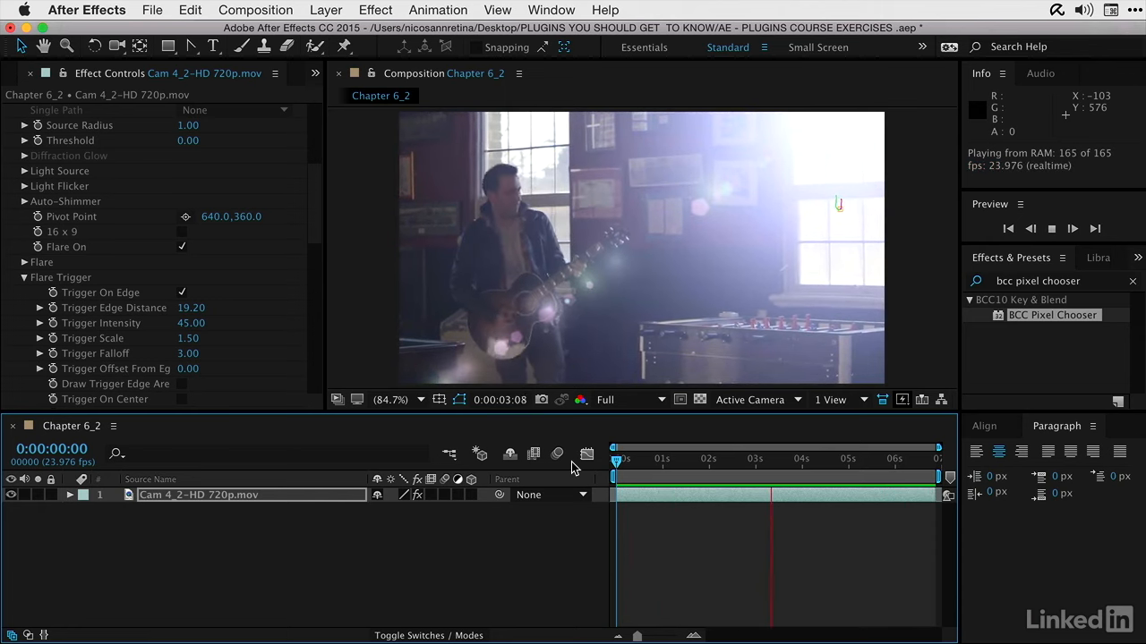
key(space)
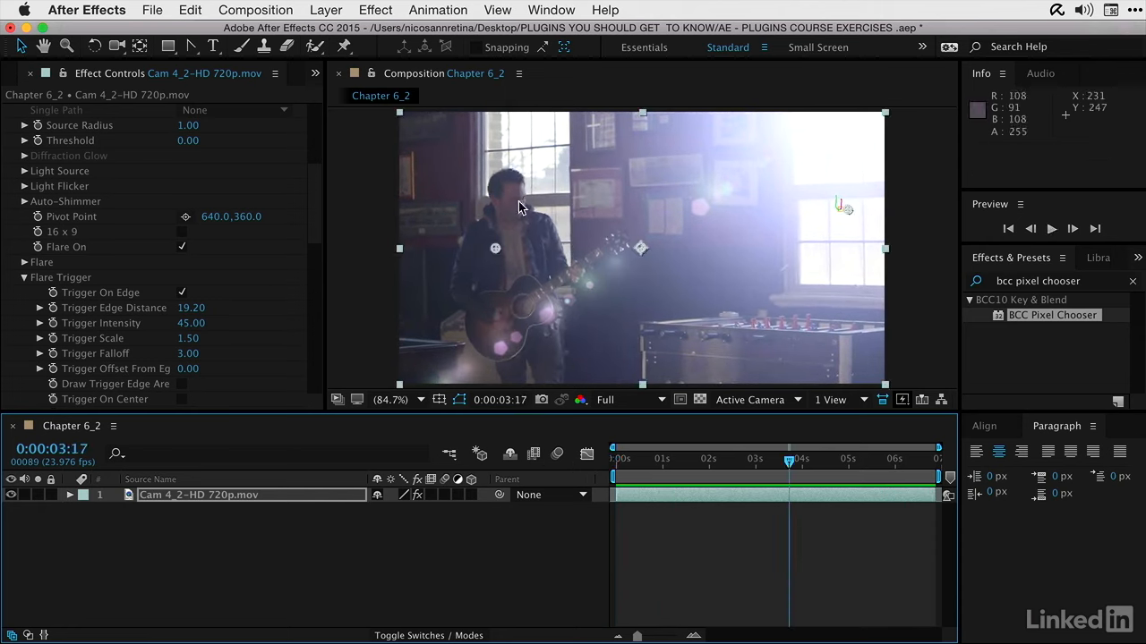
Step: Lower the flare's Trigger Intensity to 35
click(188, 323)
text(3)
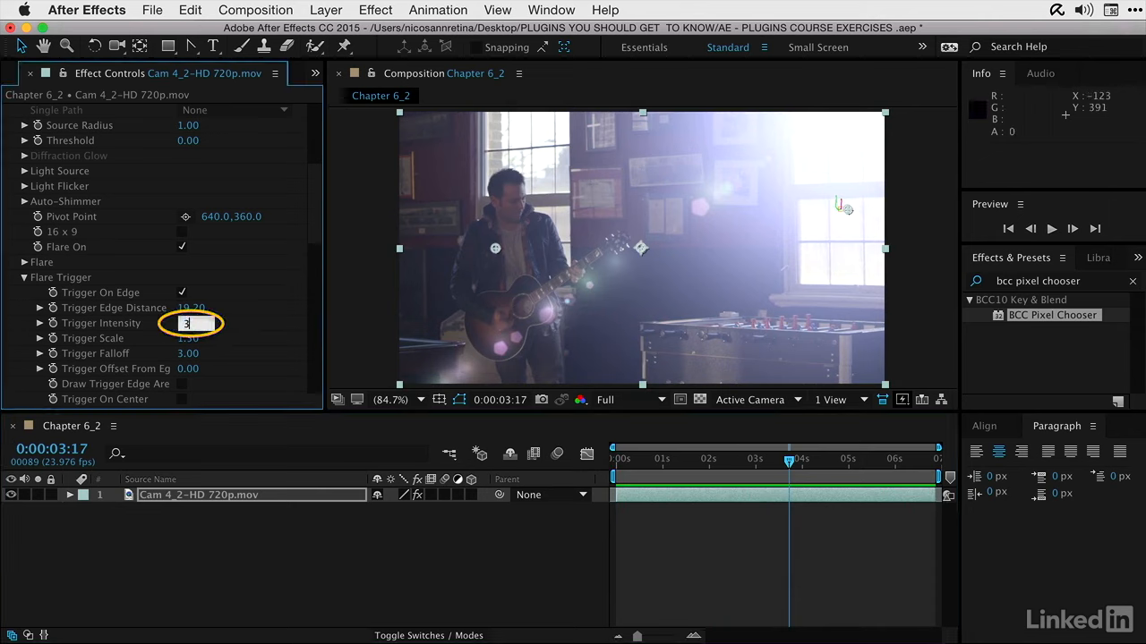
text(5)
key(Return)
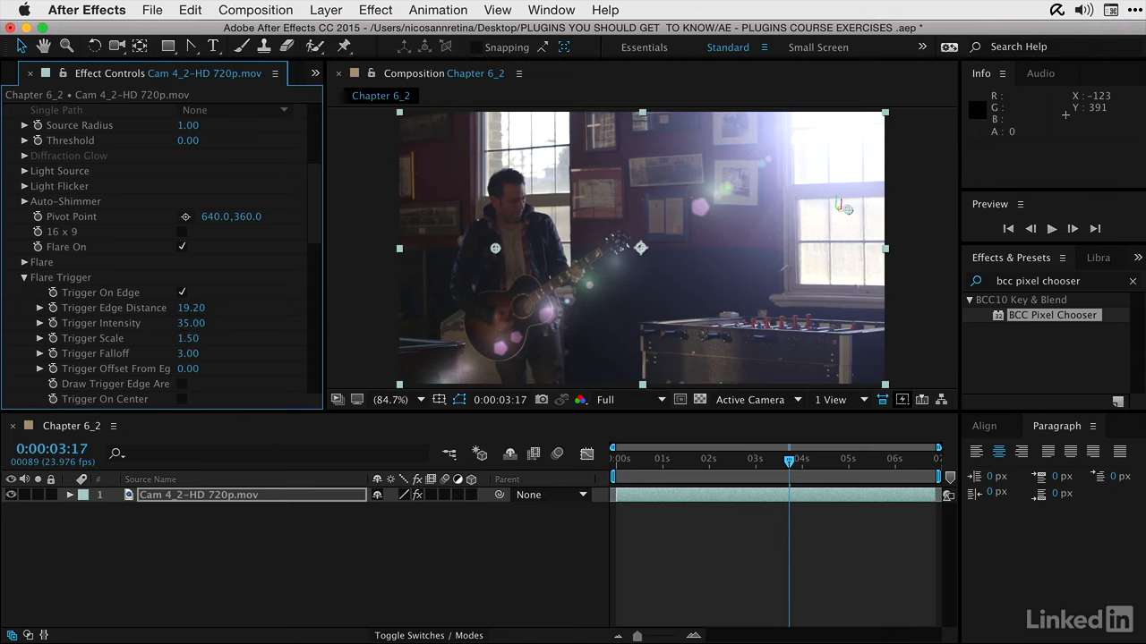
scroll(161, 260, up, 5)
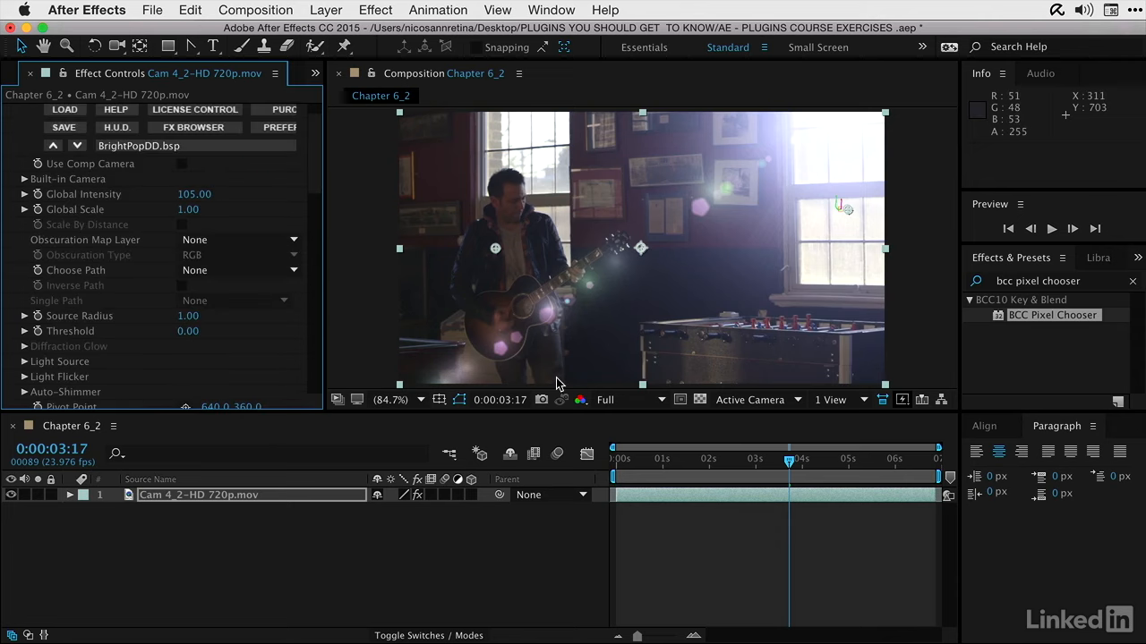